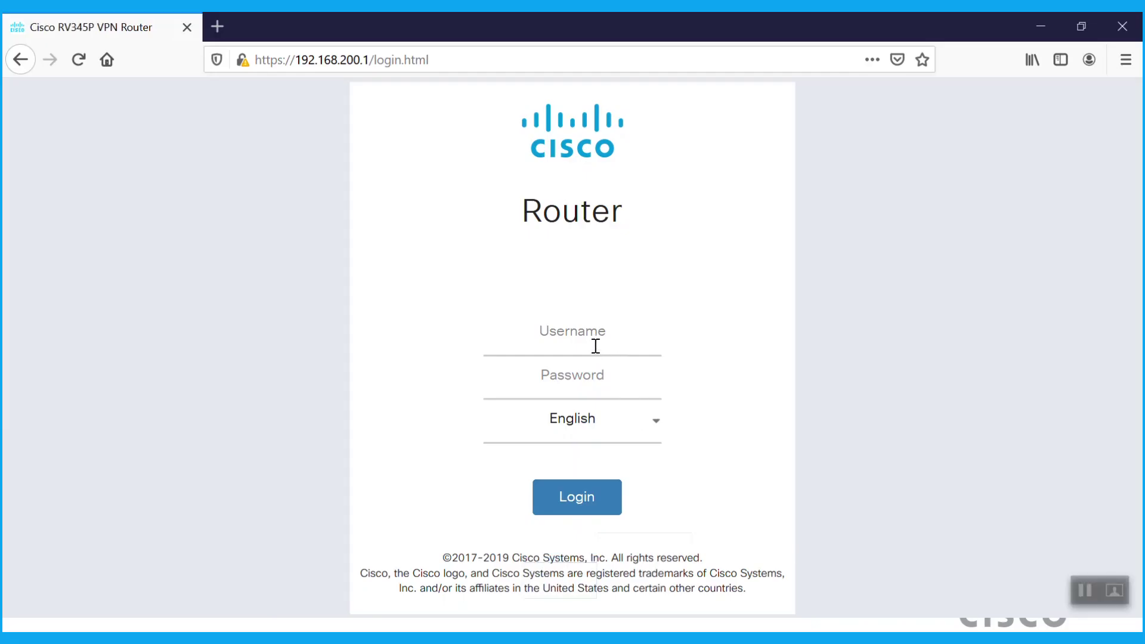
Sign in to the RV345P router at 192.168.200.1 with the admin username and password
{"action": "left_click", "coordinate": [596, 346]}
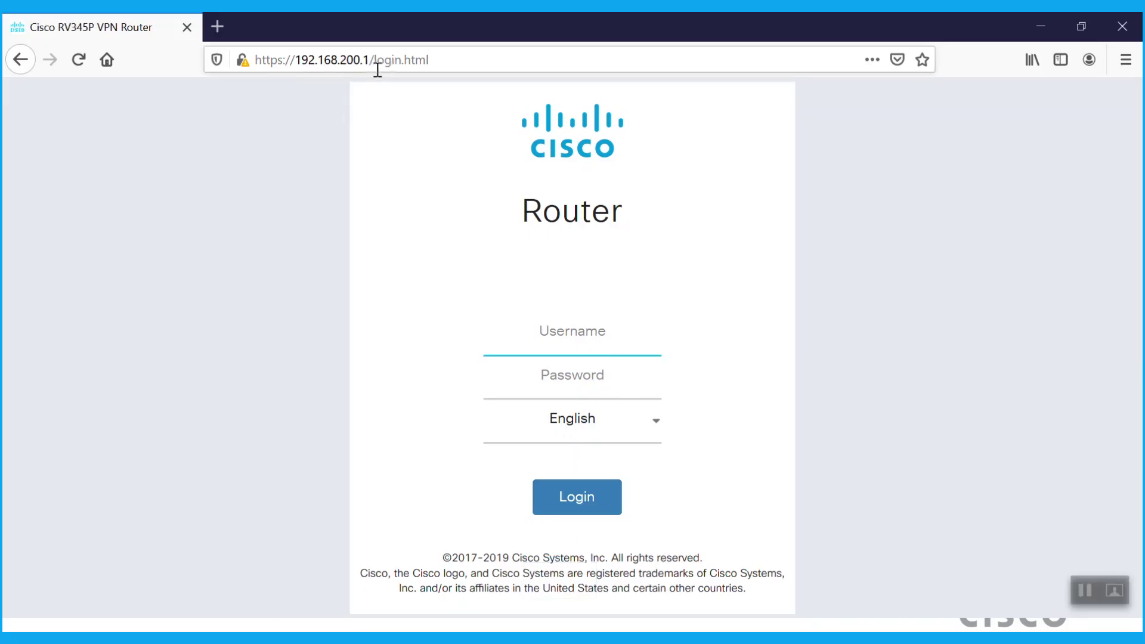
{"action": "type", "text": "cisco"}
{"action": "key", "text": "Tab"}
{"action": "type", "text": "cisco1234"}
{"action": "left_click", "coordinate": [585, 512]}
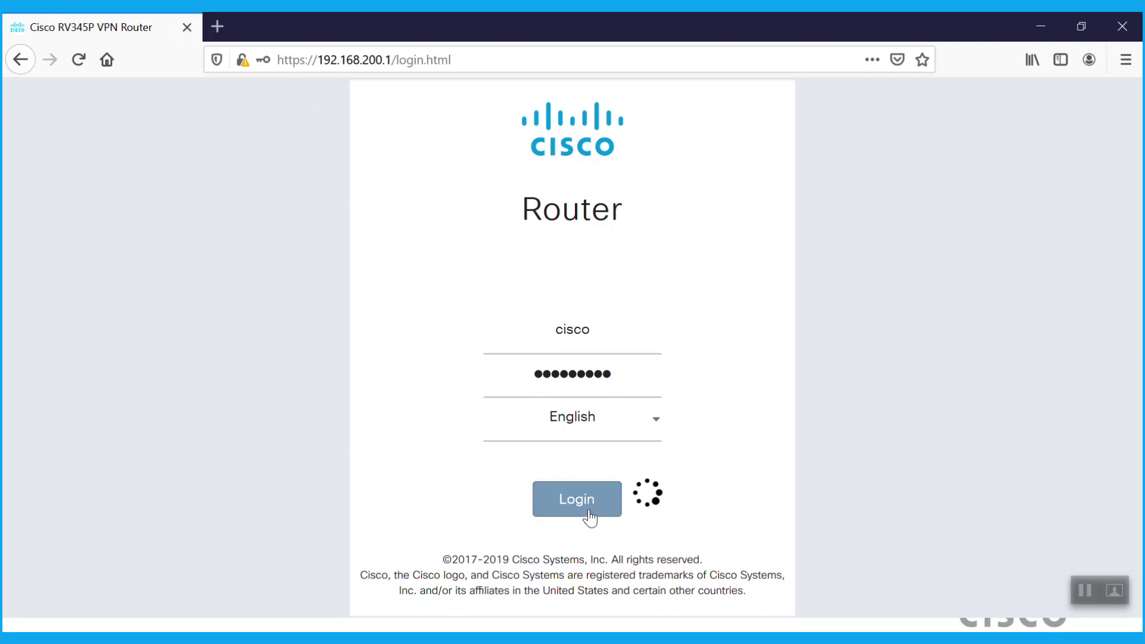
Review the System Summary IPv4 WAN table: WAN2 online at 40.0.0.1, gateway 40.0.0.2
{"action": "left_click", "coordinate": [149, 187]}
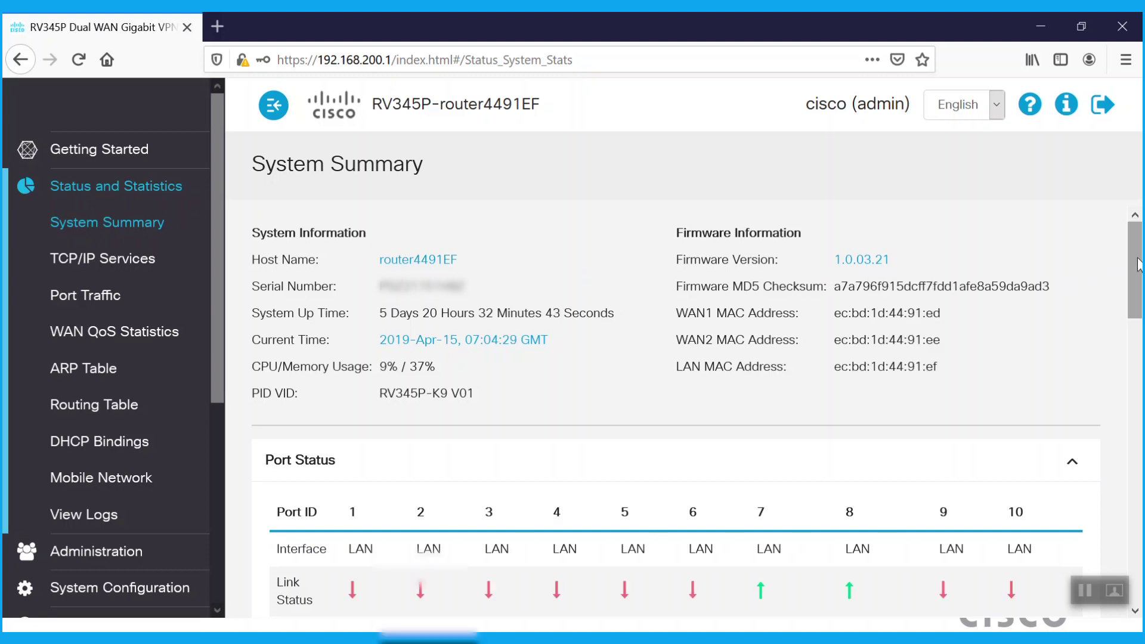
{"action": "left_click_drag", "start_coordinate": [1139, 260], "coordinate": [1140, 389]}
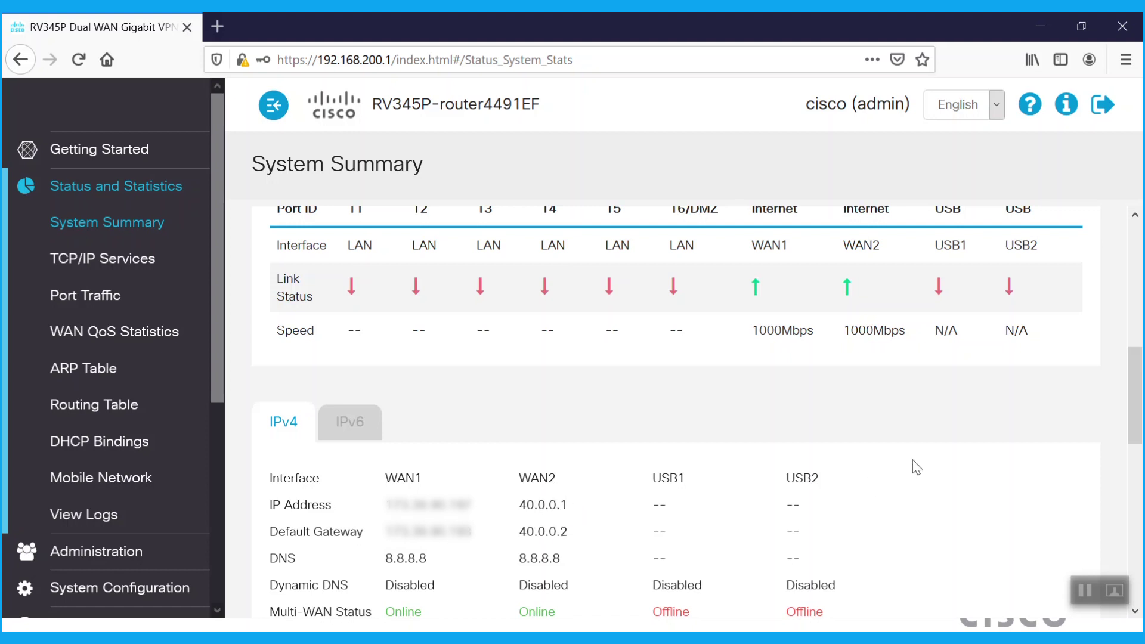
{"action": "scroll", "coordinate": [1136, 406], "scroll_direction": "down", "scroll_amount": 1}
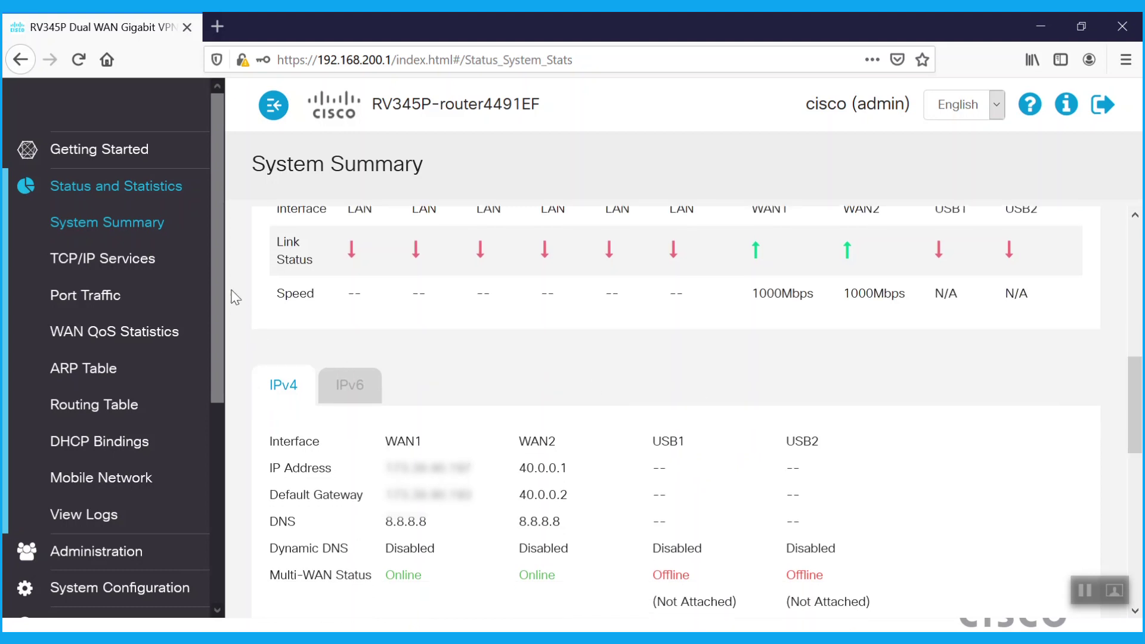
{"action": "scroll", "coordinate": [216, 288], "scroll_direction": "down", "scroll_amount": 4}
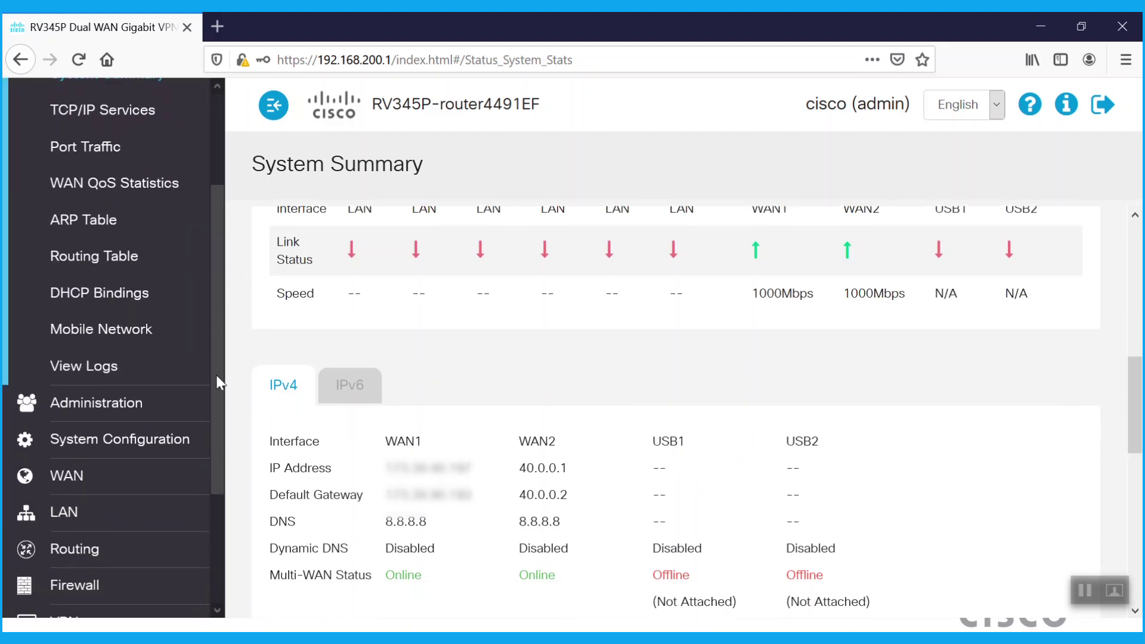
View the static routes to 192.168.170.0 and 70.0.0.0 via 40.0.0.2, then the firewall Basic Settings
{"action": "left_click", "coordinate": [86, 555]}
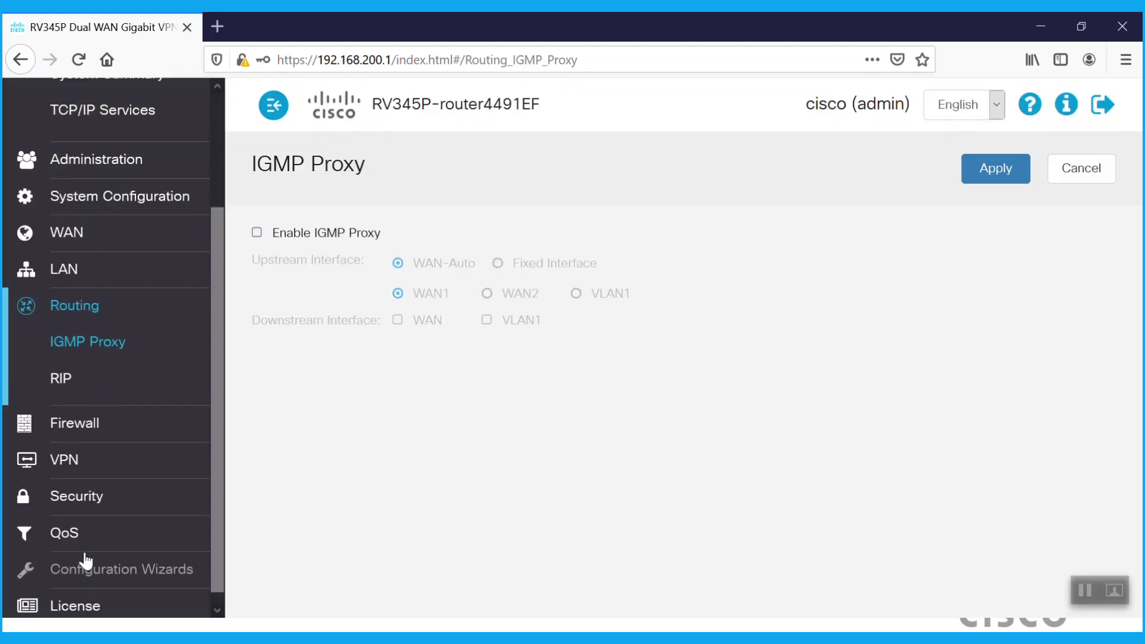
{"action": "left_click", "coordinate": [118, 371]}
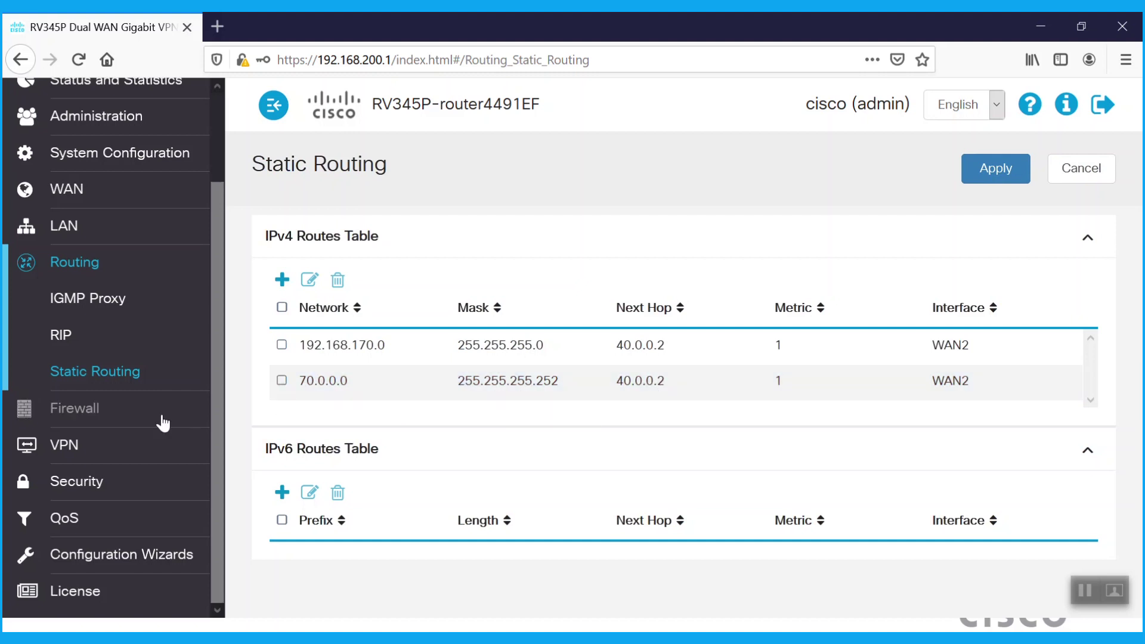
{"action": "left_click", "coordinate": [93, 411]}
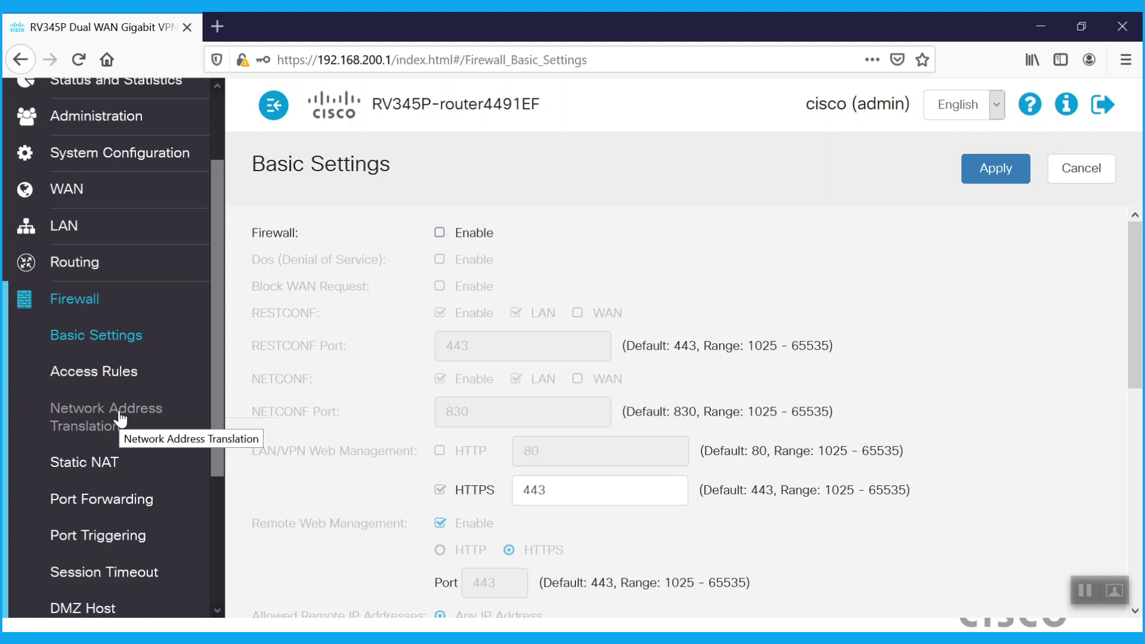
Confirm NAT is off for WAN2 and access rules allow WAN2-to-VLAN1 traffic
{"action": "left_click", "coordinate": [120, 417]}
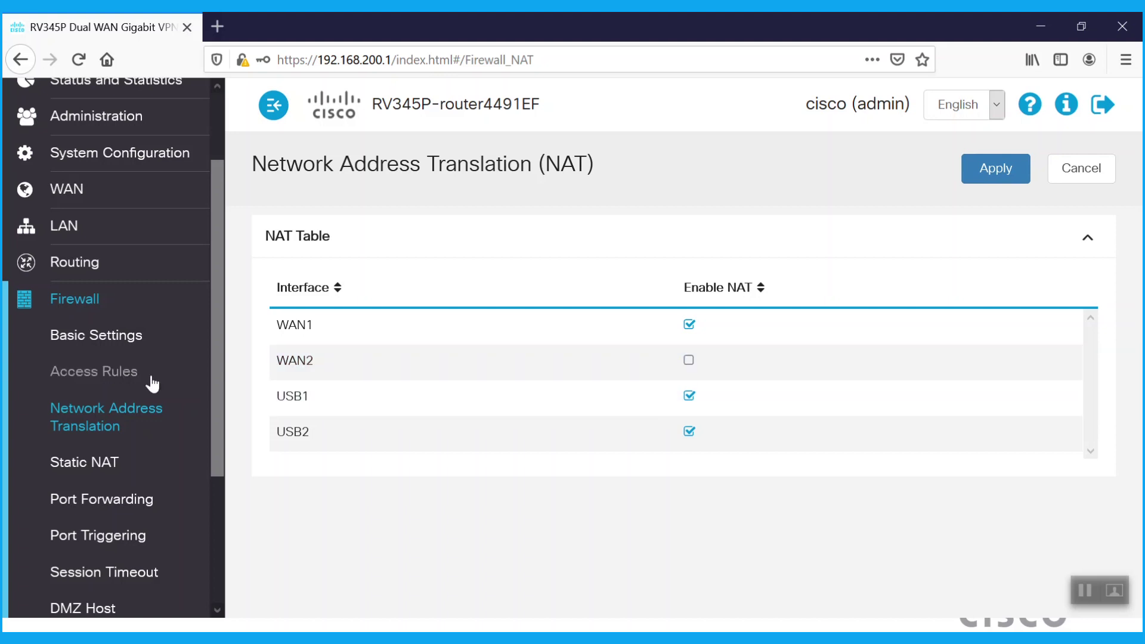
{"action": "left_click", "coordinate": [108, 371]}
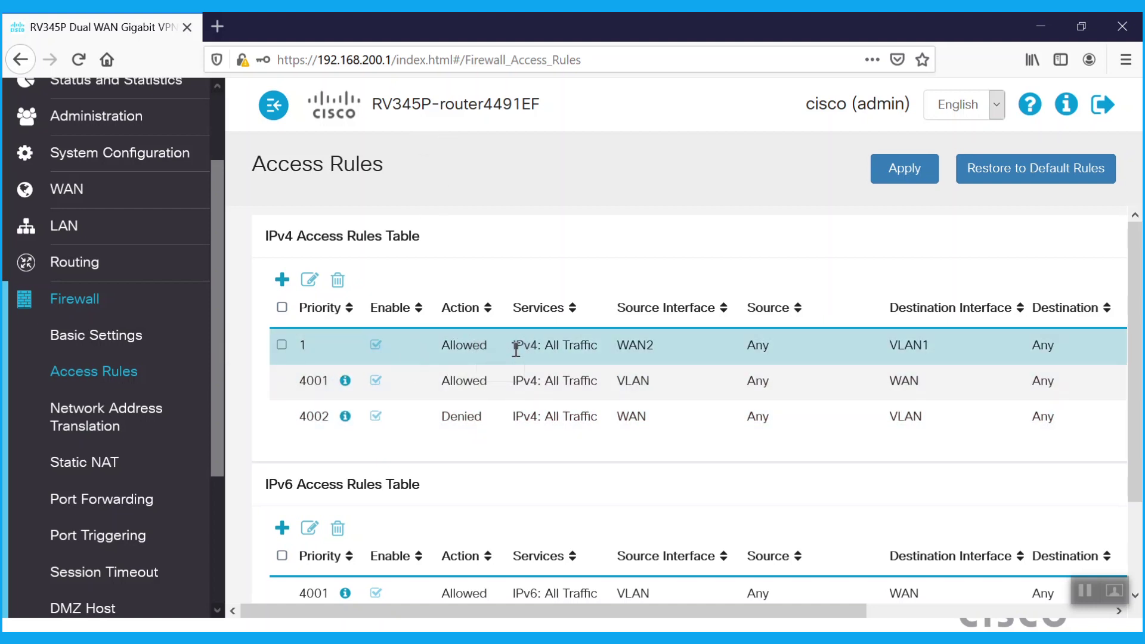
{"action": "left_click", "coordinate": [126, 334]}
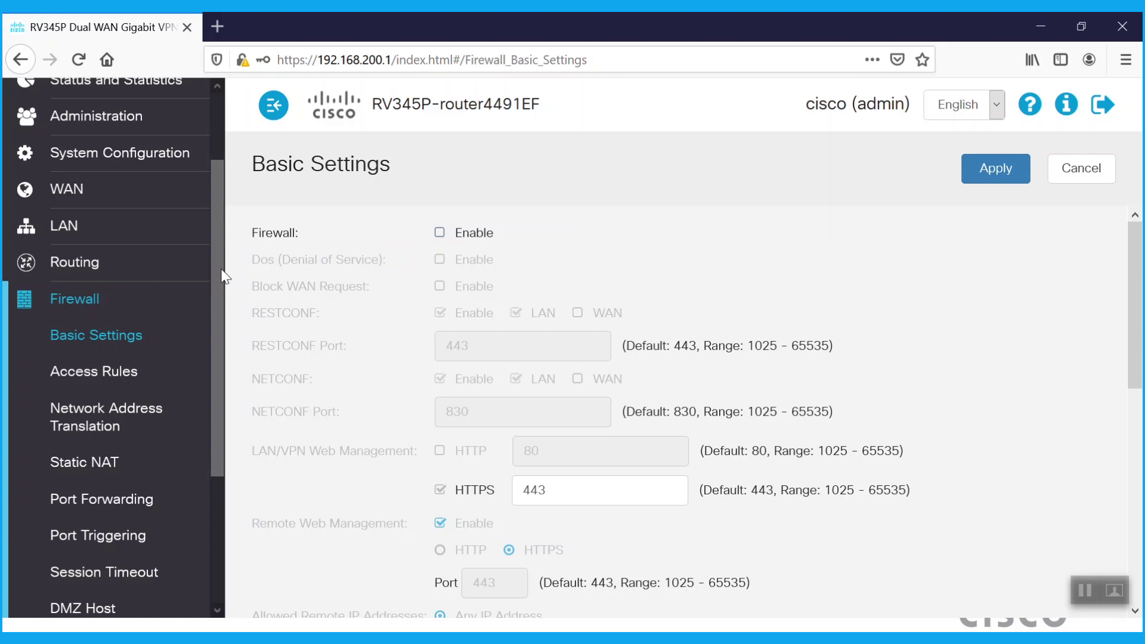
Show the RV345P's active routing table, then begin signing in to the RV340 at 192.168.170.1
{"action": "scroll", "coordinate": [221, 276], "scroll_direction": "up", "scroll_amount": 3}
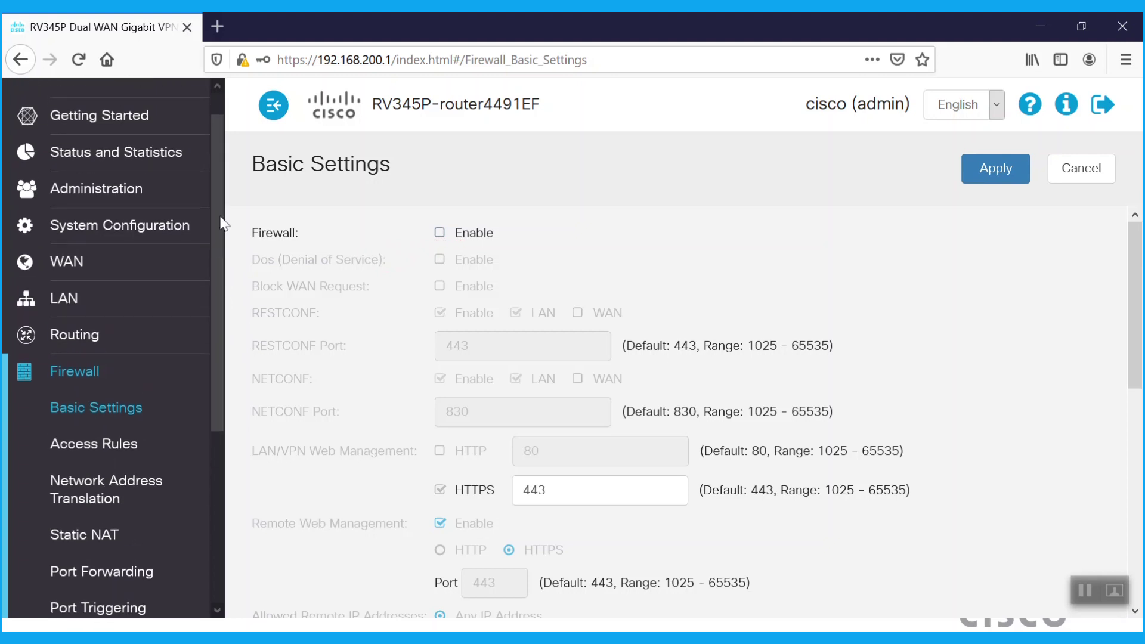
{"action": "left_click", "coordinate": [146, 185]}
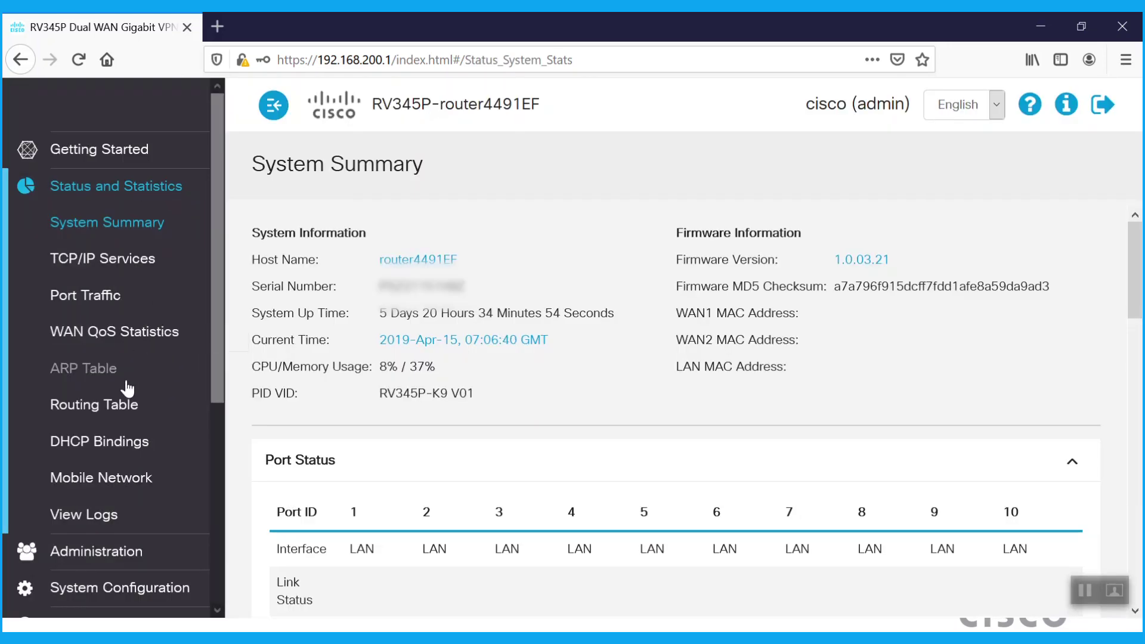
{"action": "left_click", "coordinate": [122, 406]}
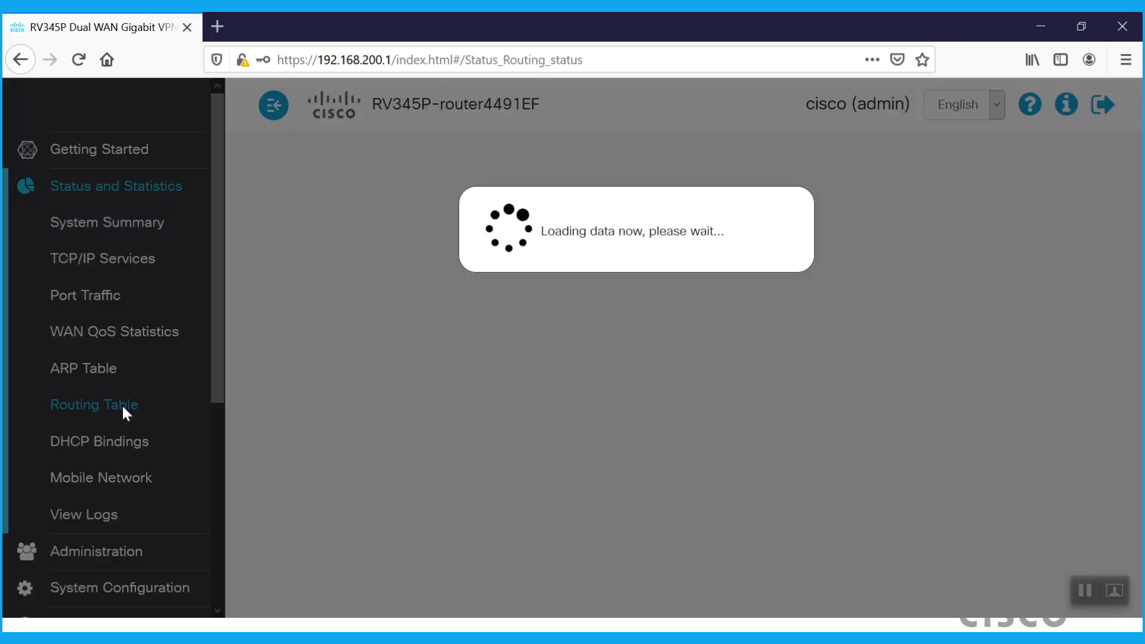
{"action": "scroll", "coordinate": [1139, 259], "scroll_direction": "down", "scroll_amount": 1}
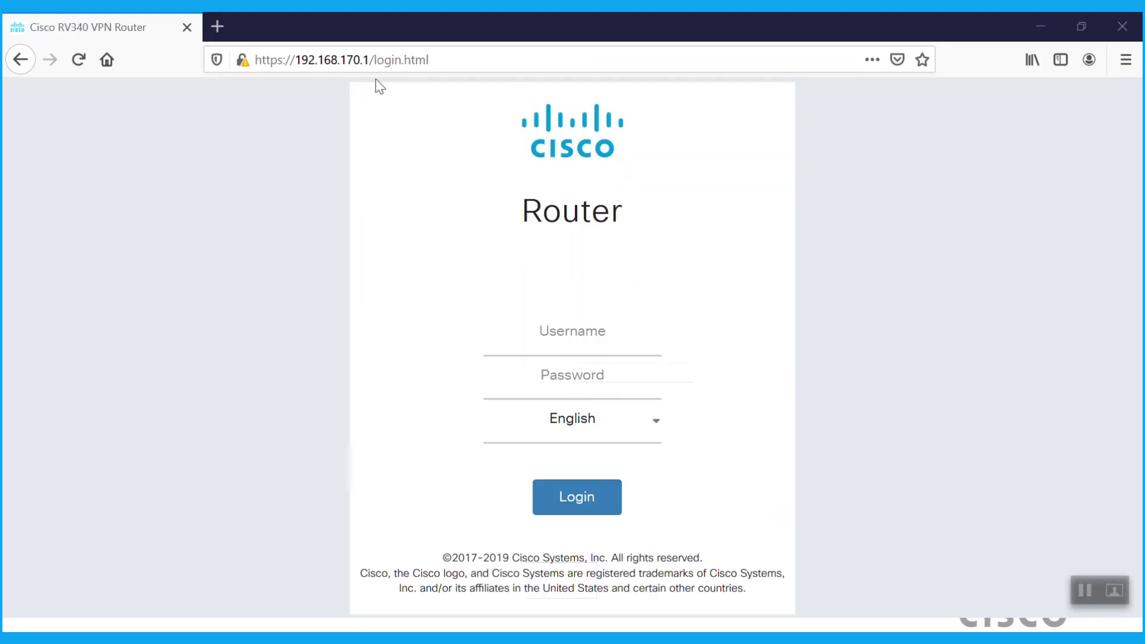
{"action": "left_click", "coordinate": [560, 333]}
Log in to the RV340 router at 192.168.170.1 with the admin credentials
{"action": "type", "text": "cisco"}
{"action": "key", "text": "Tab"}
{"action": "type", "text": "cisco123"}
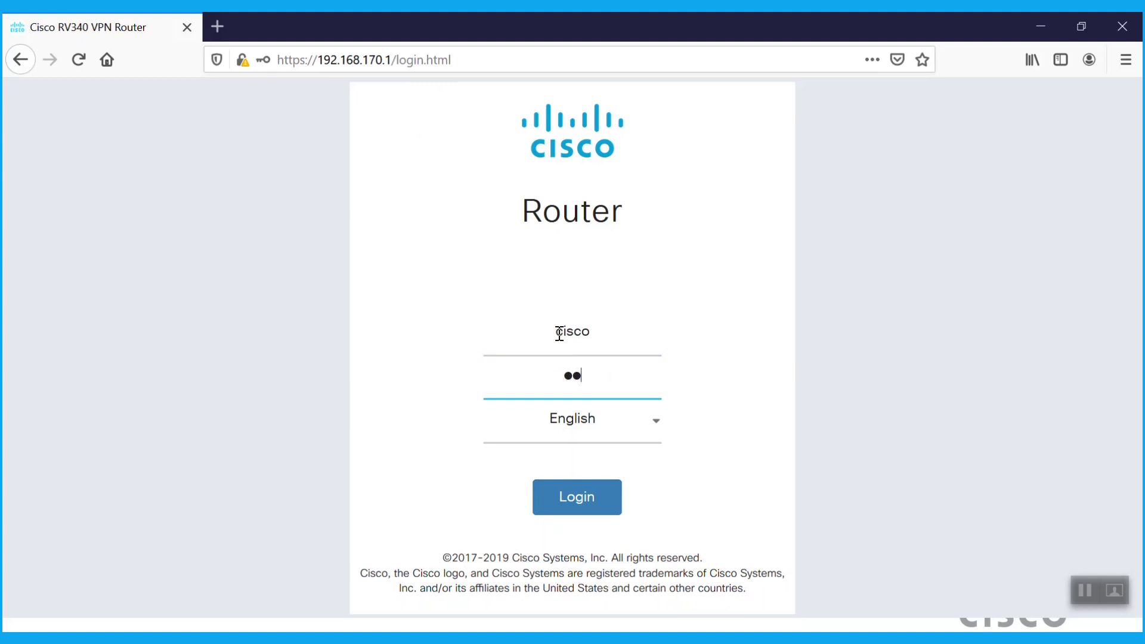
{"action": "left_click", "coordinate": [577, 497]}
Review the RV340 System Summary: WAN2 online at 70.0.0.2 with gateway 70.0.0.1
{"action": "left_click", "coordinate": [146, 189]}
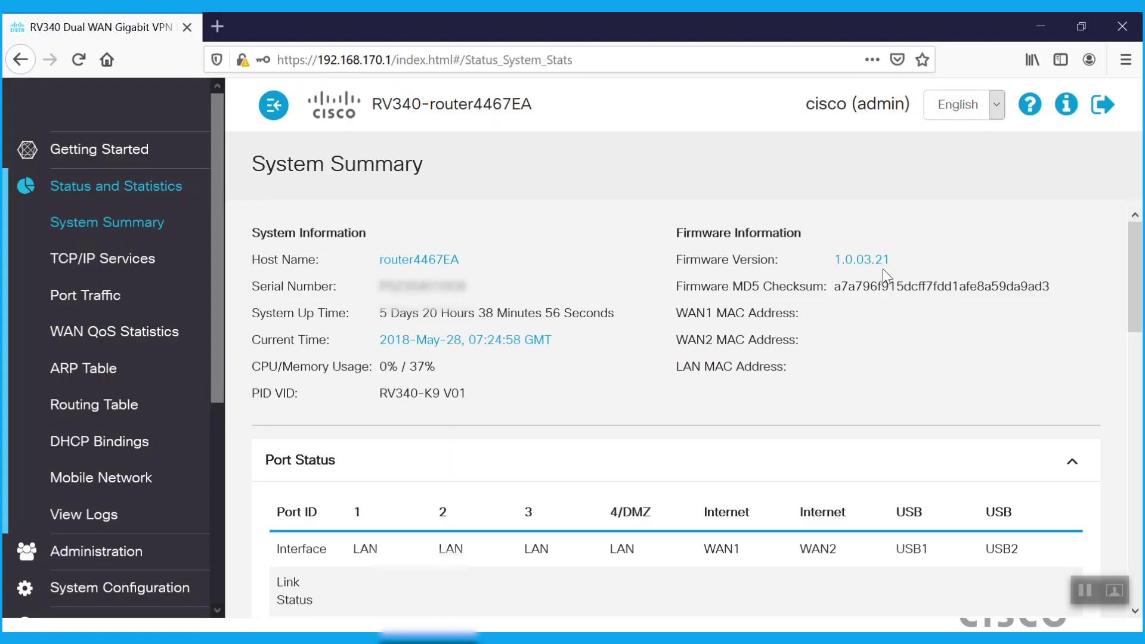
{"action": "scroll", "coordinate": [916, 269], "scroll_direction": "down", "scroll_amount": 5}
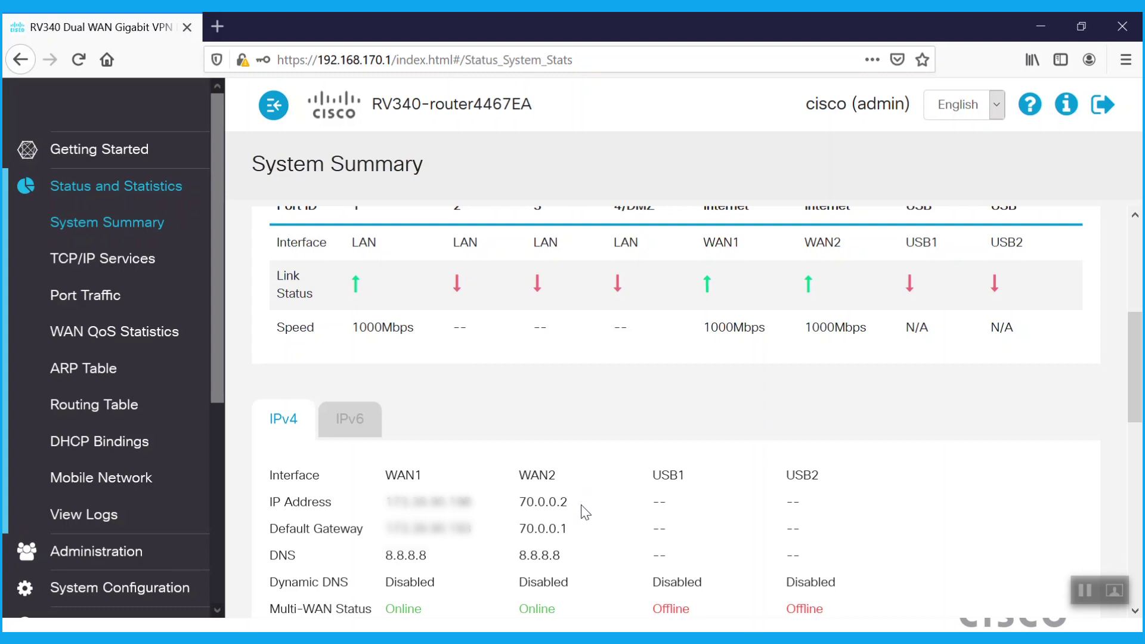
{"action": "left_click_drag", "start_coordinate": [219, 377], "coordinate": [214, 489]}
View the RV340 static routes to 192.168.200.0/24 and 40.0.0.0/30 via 70.0.0.1, then firewall Basic Settings
{"action": "left_click", "coordinate": [37, 516]}
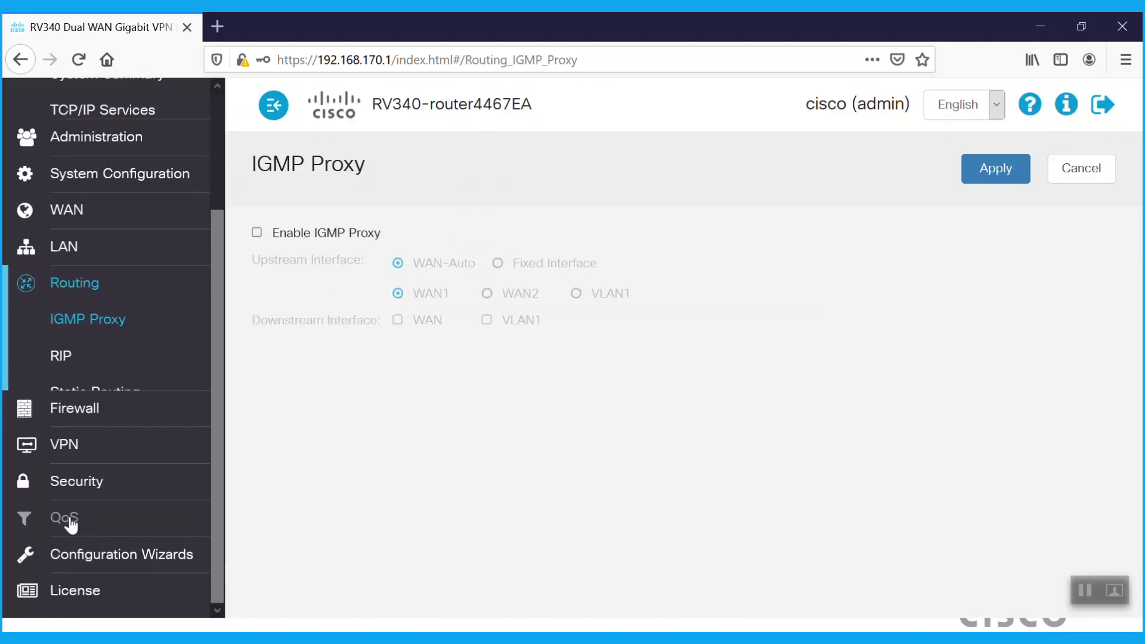
{"action": "left_click", "coordinate": [128, 373]}
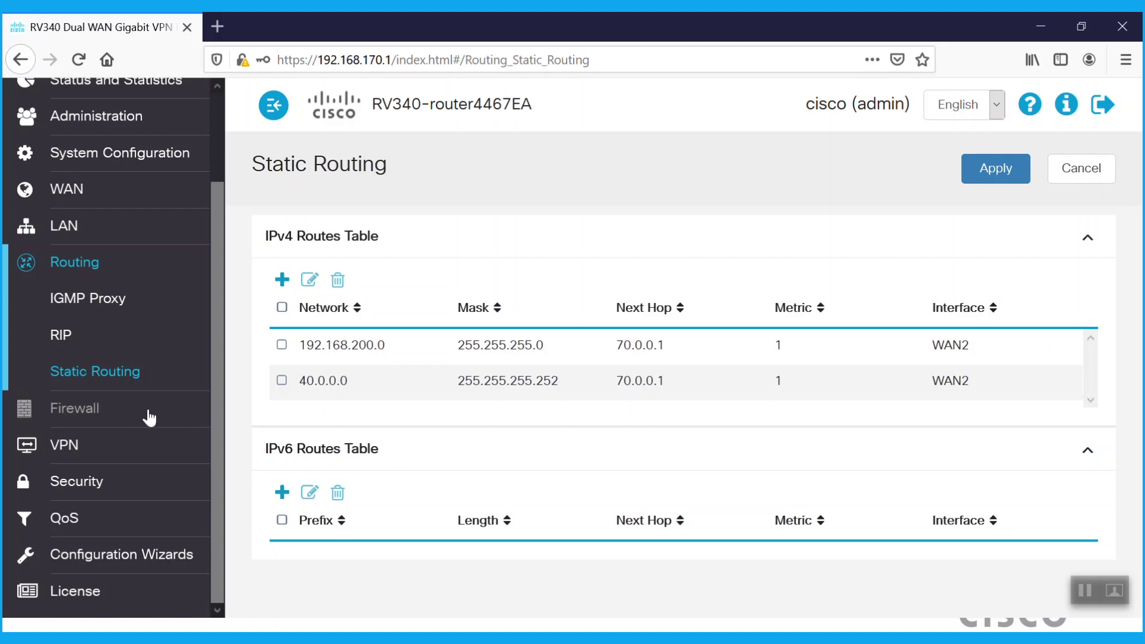
{"action": "left_click", "coordinate": [120, 411]}
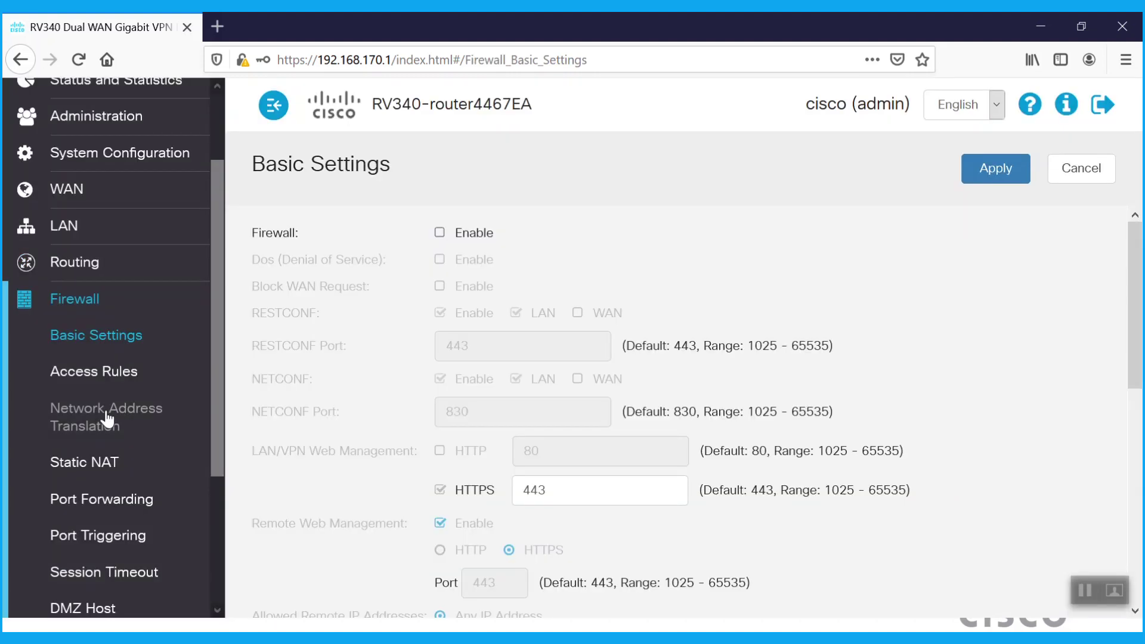
Check the RV340's NAT settings and WAN2-to-VLAN1 access rules, then go to Administration > File Management
{"action": "left_click", "coordinate": [106, 419]}
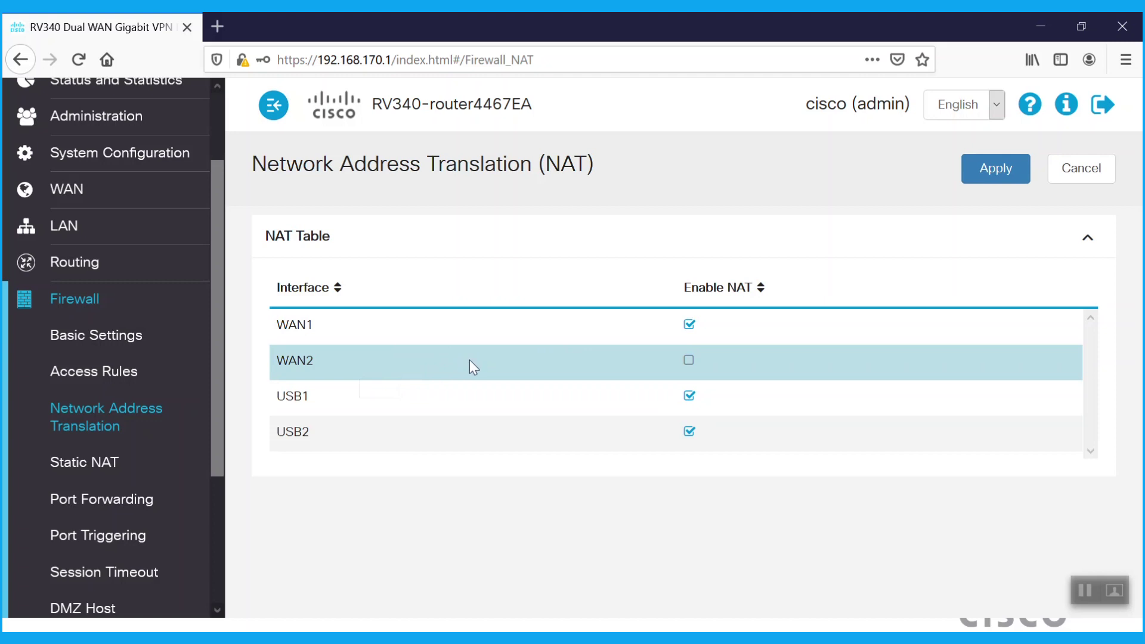
{"action": "left_click", "coordinate": [102, 371]}
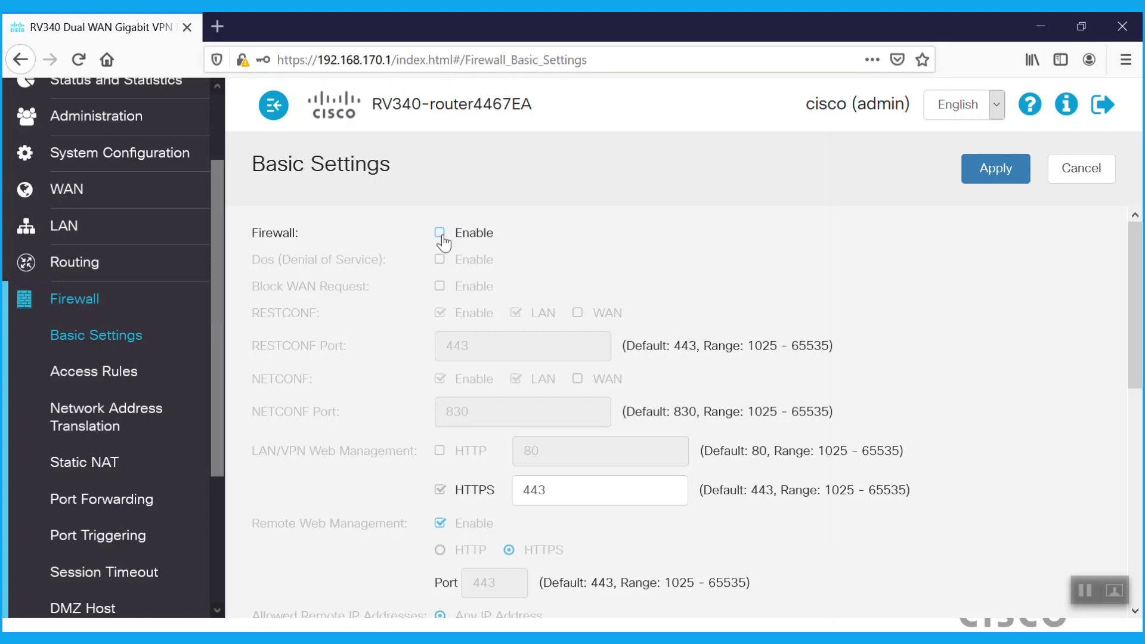
{"action": "left_click_drag", "start_coordinate": [219, 254], "coordinate": [219, 202]}
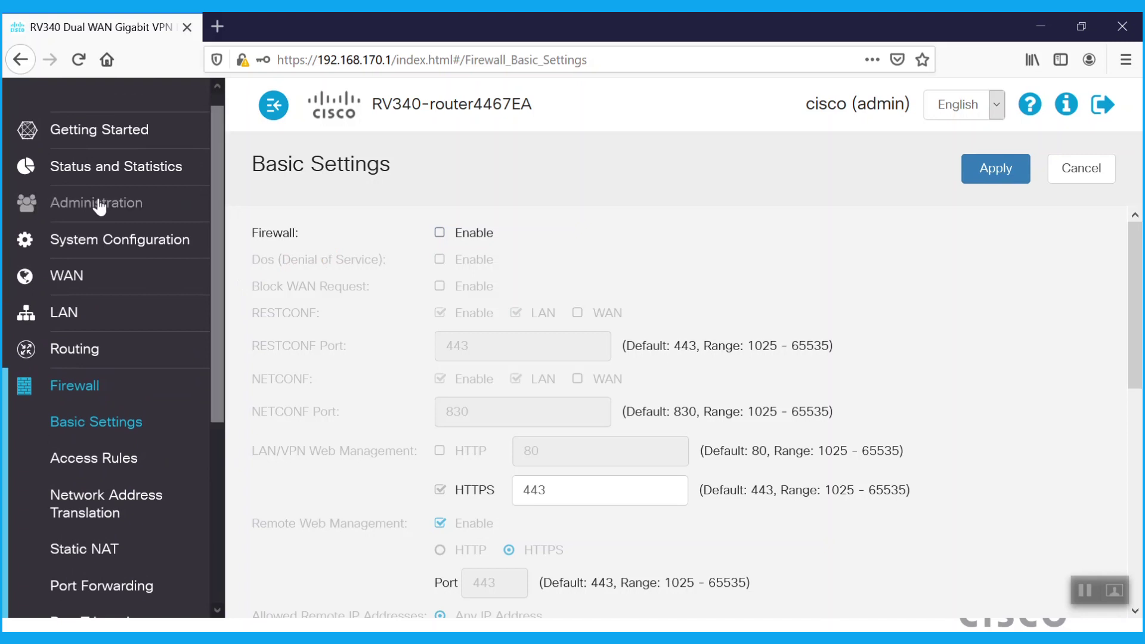
{"action": "left_click", "coordinate": [97, 203]}
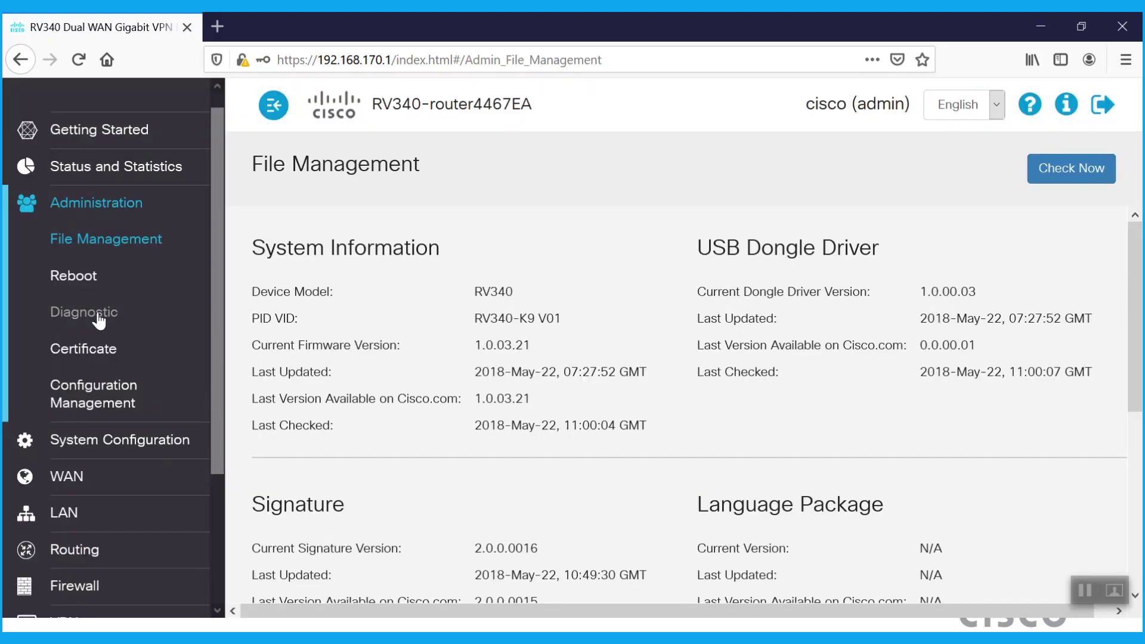
Ping cisco.com from Administration > Diagnostic and get replies
{"action": "left_click", "coordinate": [98, 321]}
{"action": "left_click", "coordinate": [449, 303]}
{"action": "type", "text": "ci"}
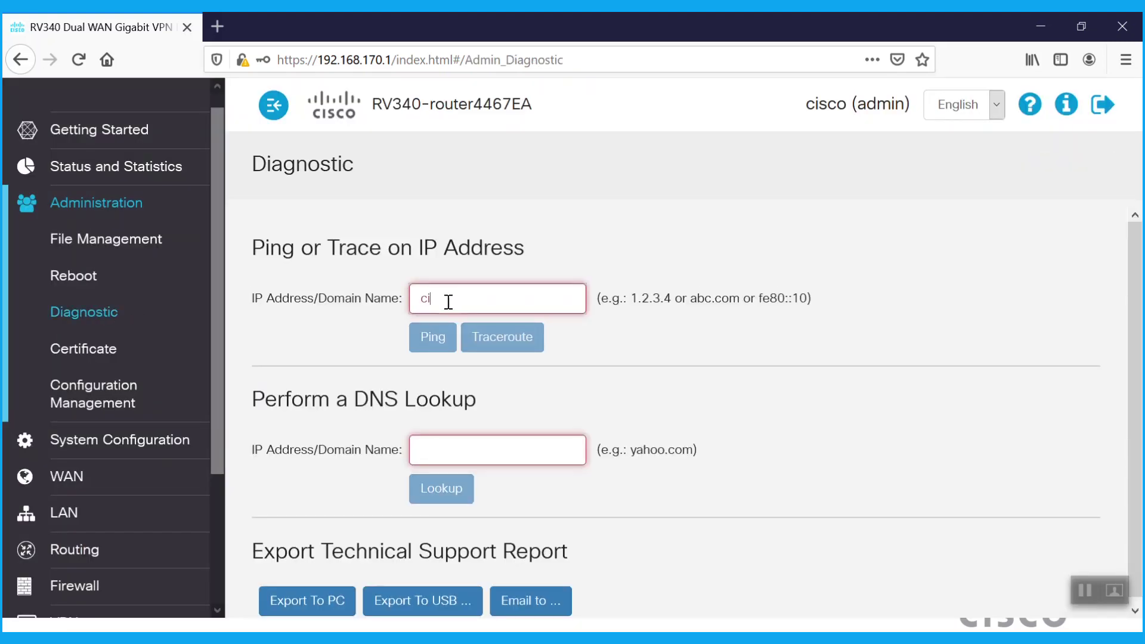
{"action": "type", "text": "sco.com"}
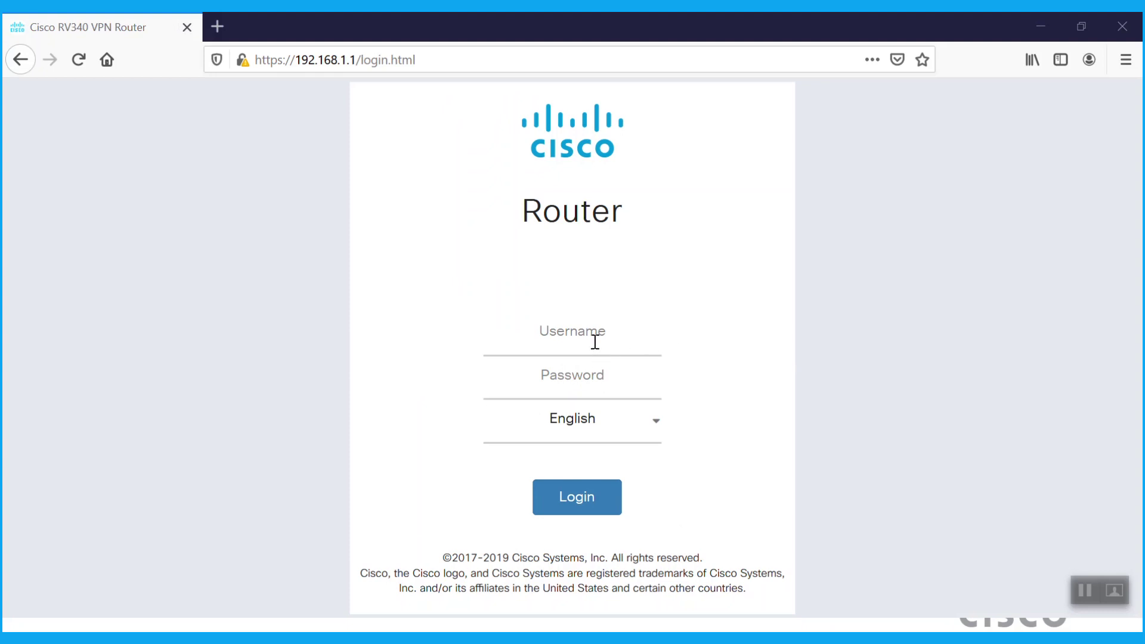
Log in to the other RV340 router at 192.168.1.1 with the admin credentials
{"action": "left_click", "coordinate": [546, 338]}
{"action": "type", "text": "cisco"}
{"action": "key", "text": "Tab"}
{"action": "type", "text": "**********"}
{"action": "left_click", "coordinate": [590, 507]}
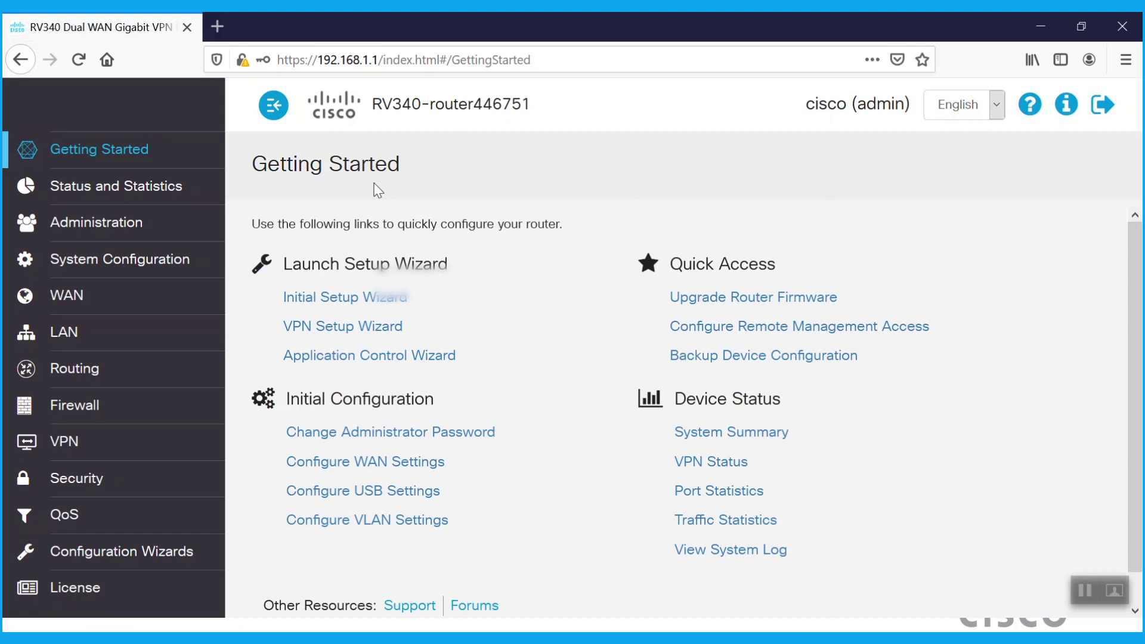
Confirm WAN2 is online at 70.0.0.1 in the System Summary, then open Routing settings
{"action": "left_click", "coordinate": [123, 186]}
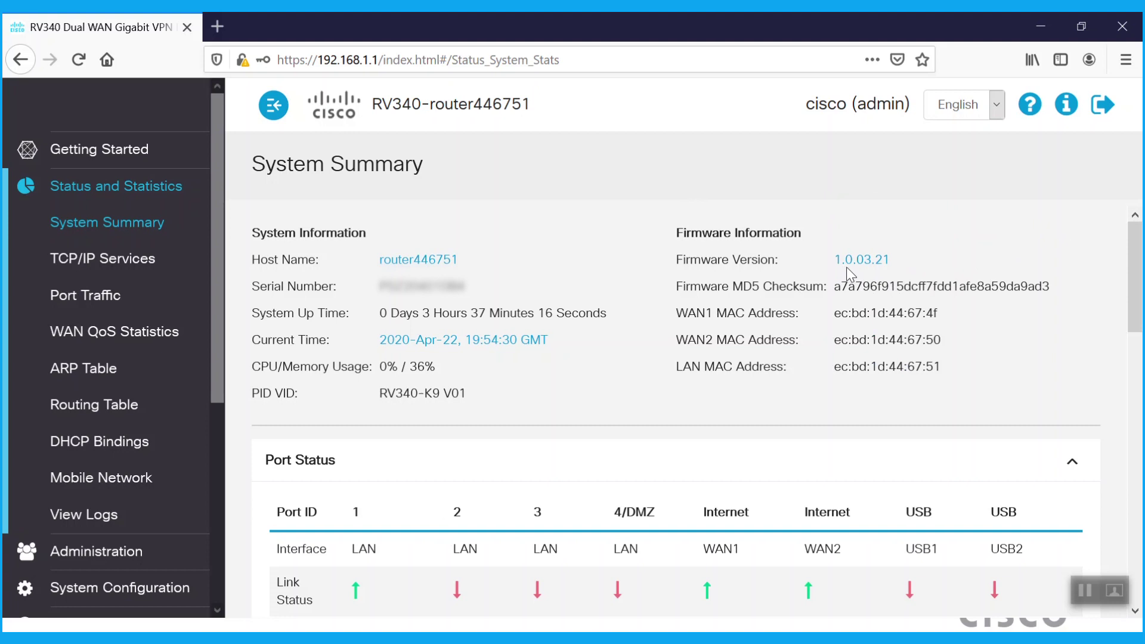
{"action": "left_click_drag", "start_coordinate": [1137, 257], "coordinate": [1140, 380]}
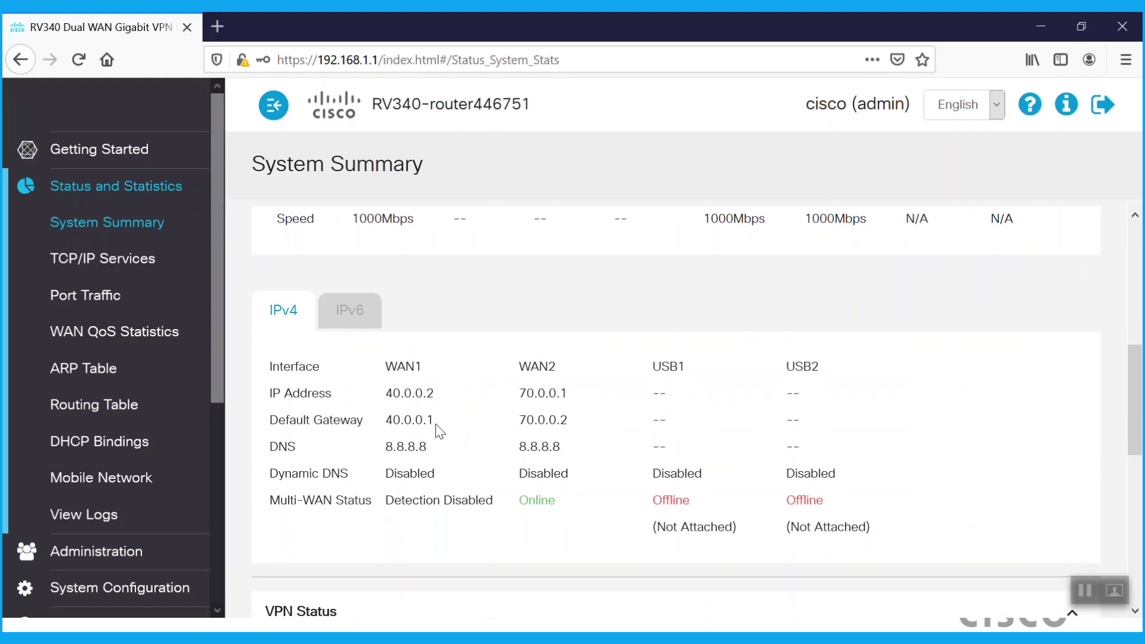
{"action": "scroll", "coordinate": [225, 383], "scroll_direction": "down", "scroll_amount": 3}
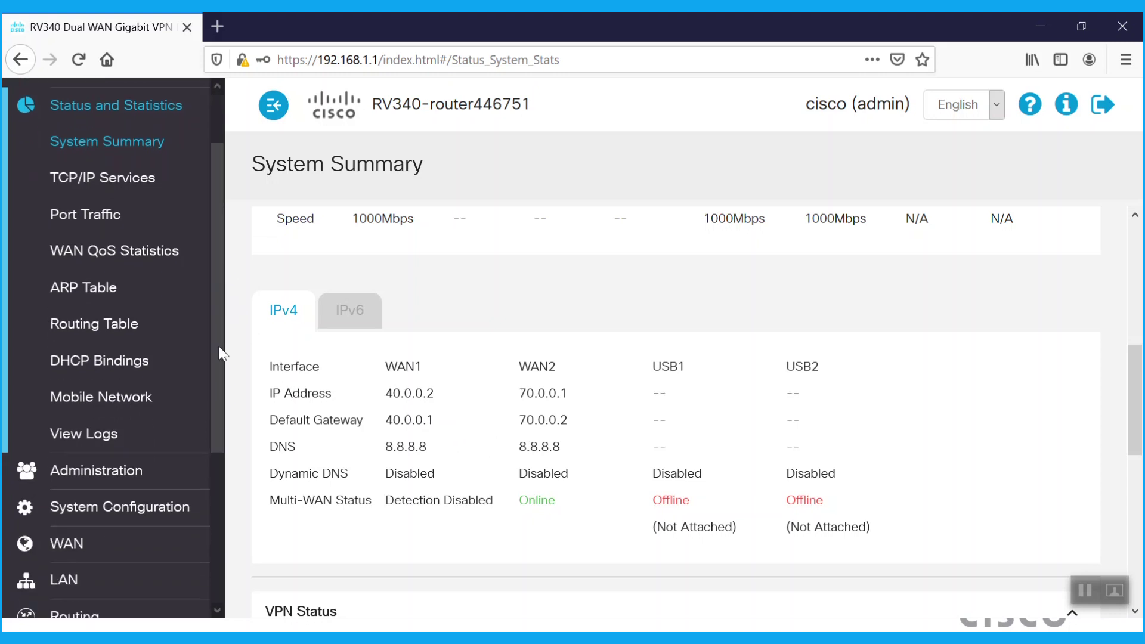
{"action": "left_click", "coordinate": [89, 569]}
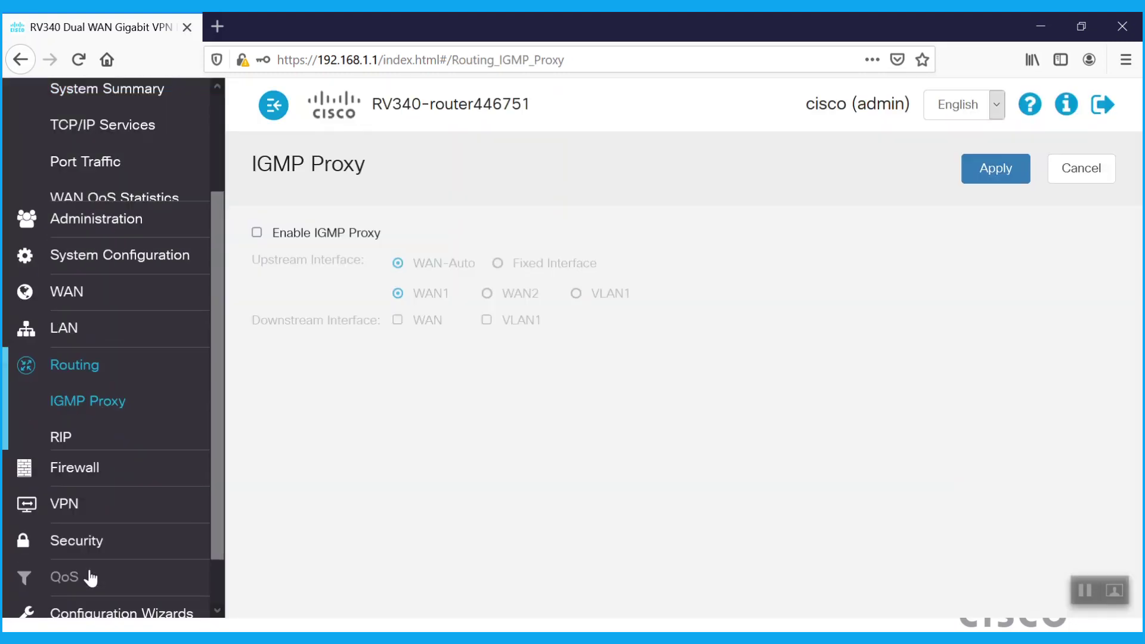
View the static routes, then compare the 192.168.170.109 DHCP lease with the PC's ipconfig output
{"action": "left_click", "coordinate": [121, 370]}
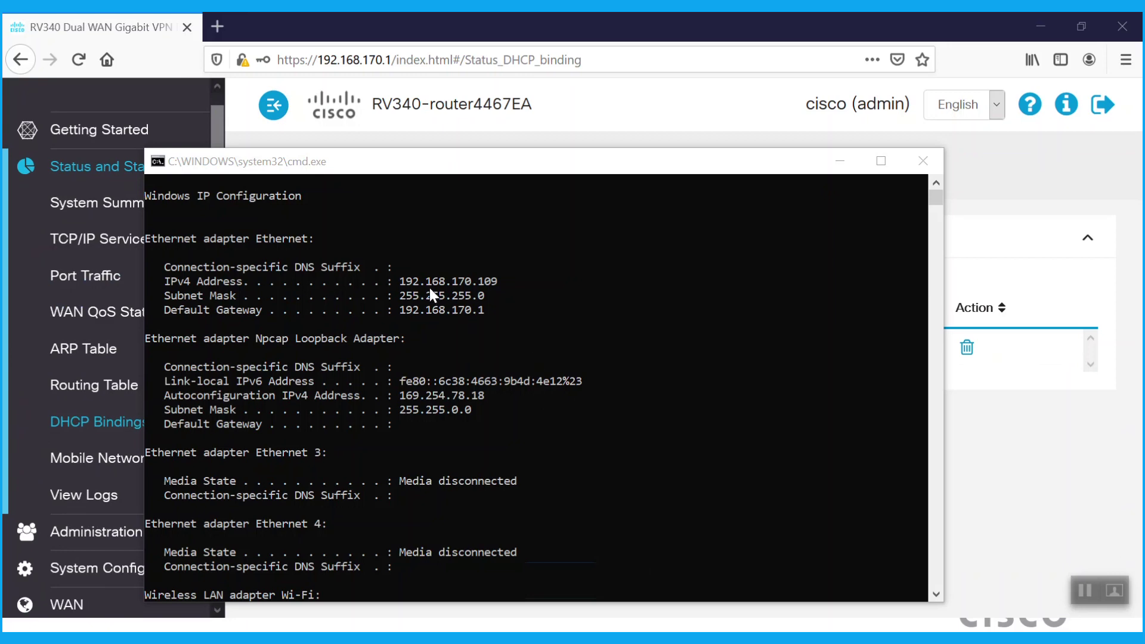
{"action": "key", "text": "alt+Tab"}
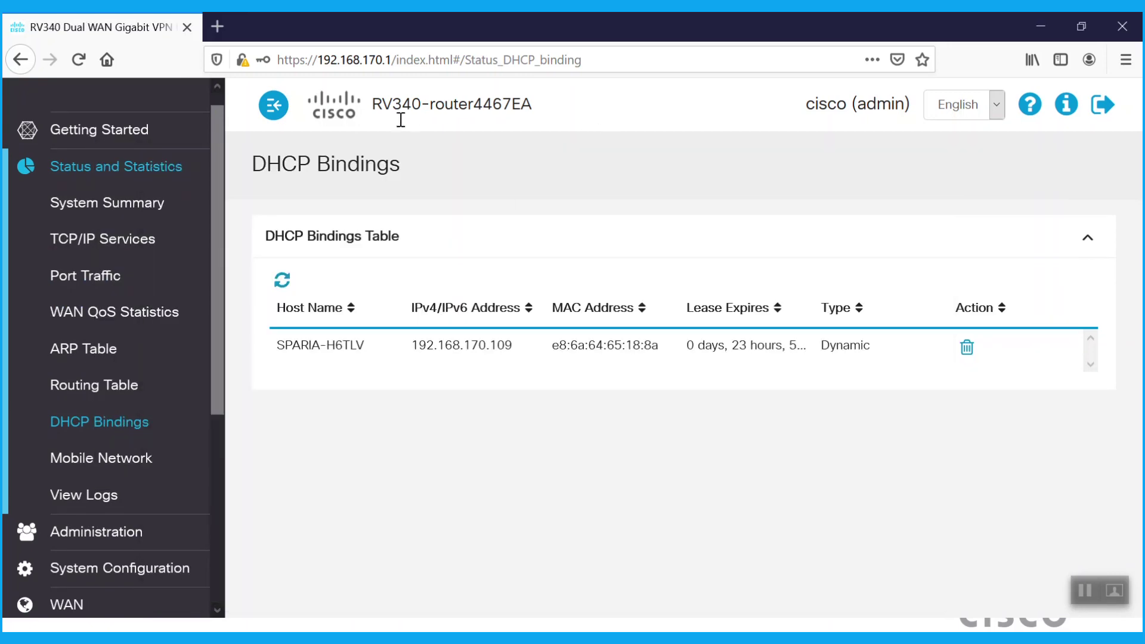
{"action": "key", "text": "alt+Tab"}
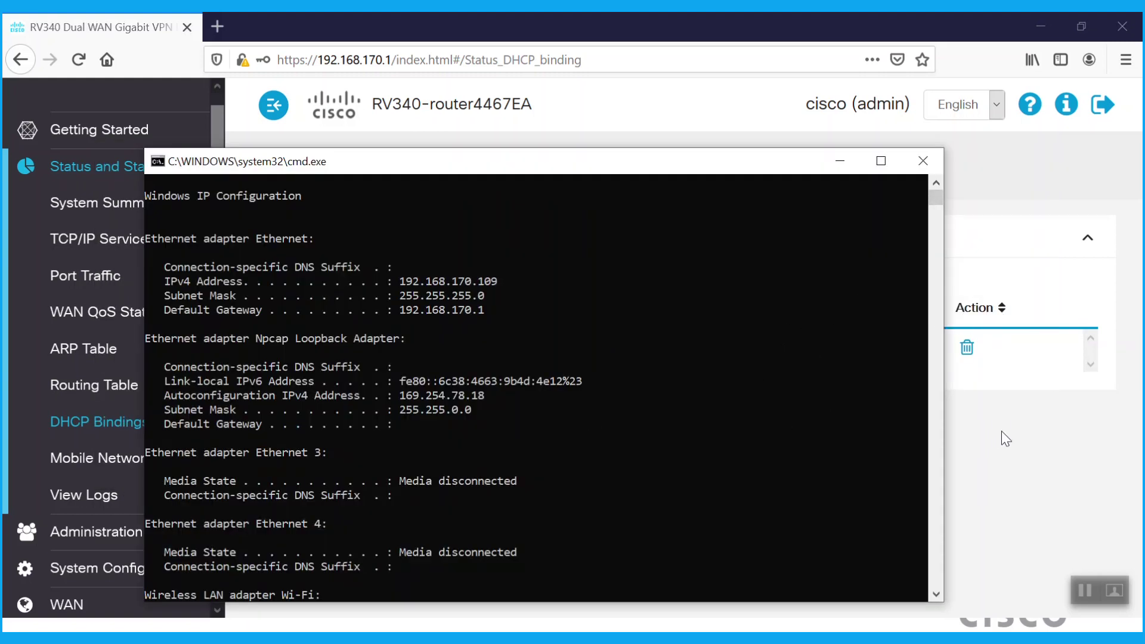
In the RV345P's DHCP Bindings, highlight the desktop lease 192.168.200.107, then return to the command prompt
{"action": "key", "text": "alt+Tab"}
{"action": "key", "text": "alt+Tab"}
{"action": "key", "text": "alt+Tab"}
{"action": "key", "text": "alt+Tab"}
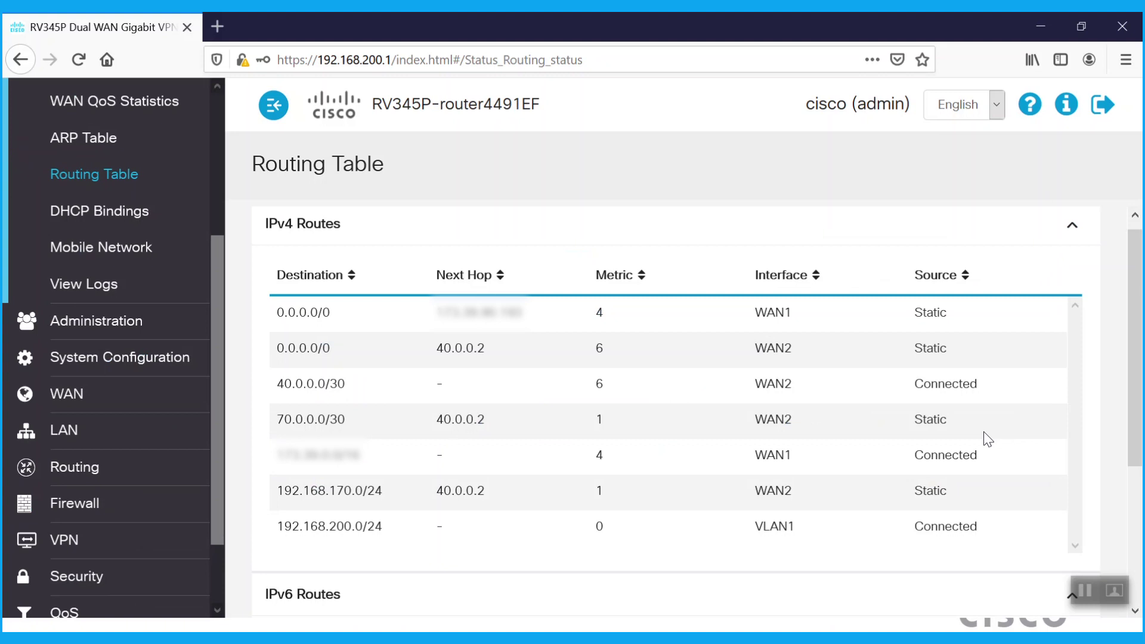
{"action": "left_click", "coordinate": [123, 215]}
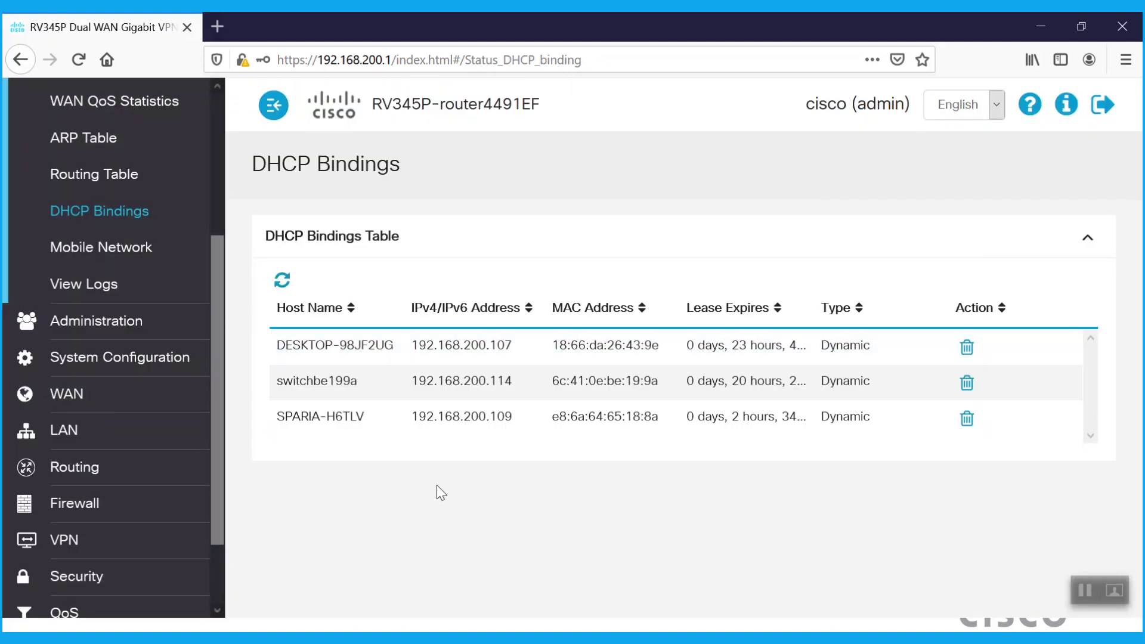
{"action": "left_click_drag", "start_coordinate": [422, 345], "coordinate": [513, 345]}
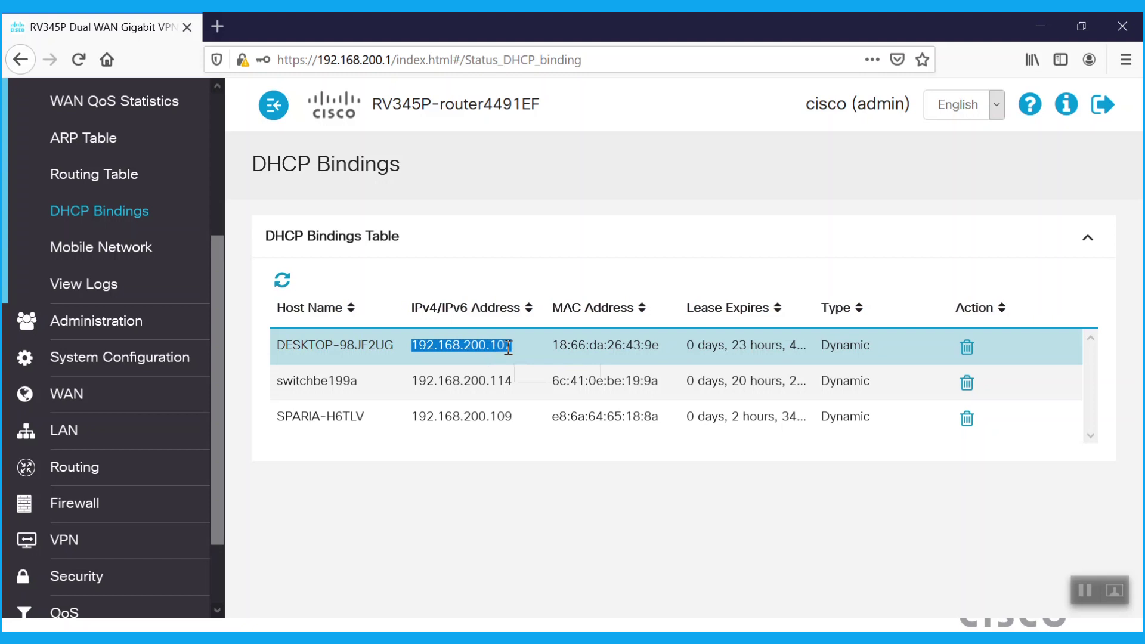
{"action": "key", "text": "alt+Tab"}
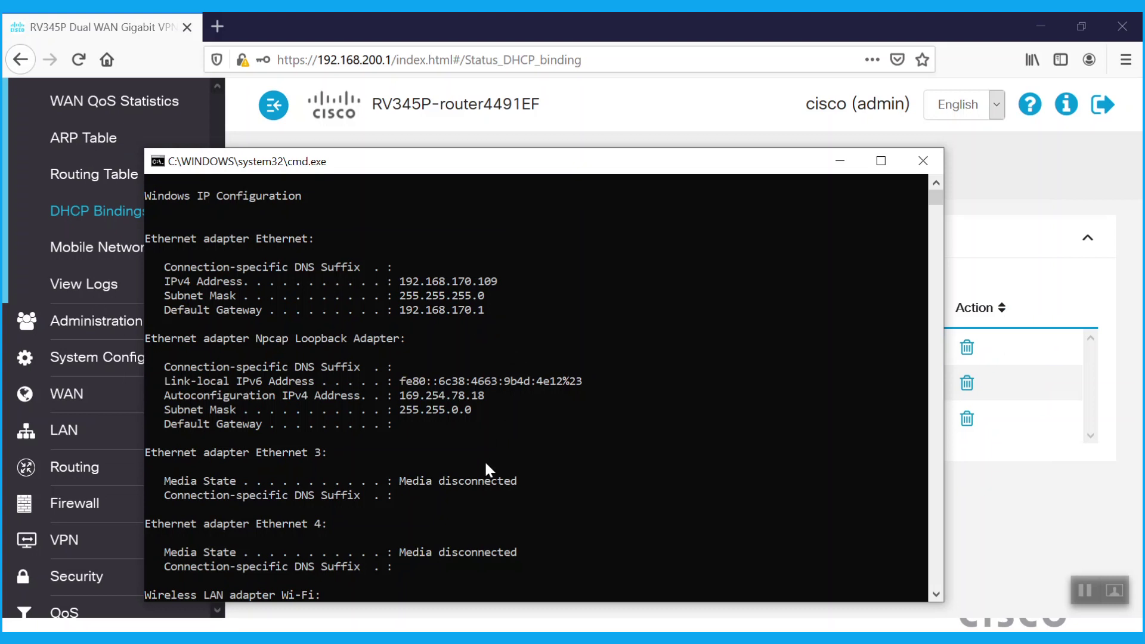
Ping 192.168.200.107 and tracert it to confirm the route via 40.0.0.1, then enter ping 192.168.200.1
{"action": "type", "text": "ping 192.168.200.107"}
{"action": "key", "text": "Return"}
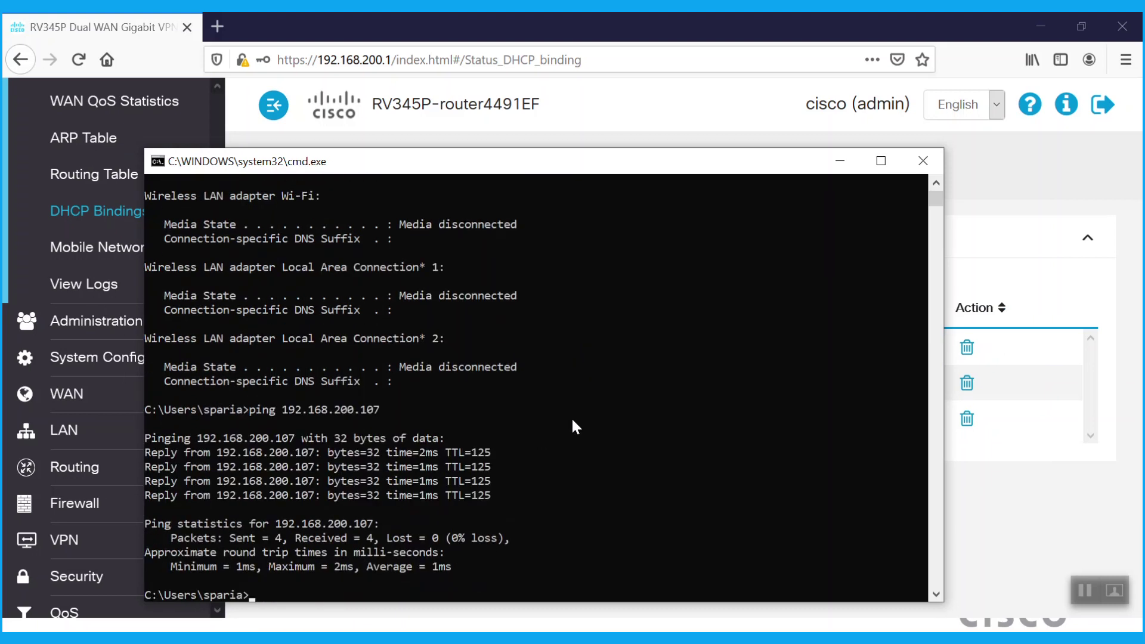
{"action": "type", "text": "tracert 192.168.200.107"}
{"action": "key", "text": "Return"}
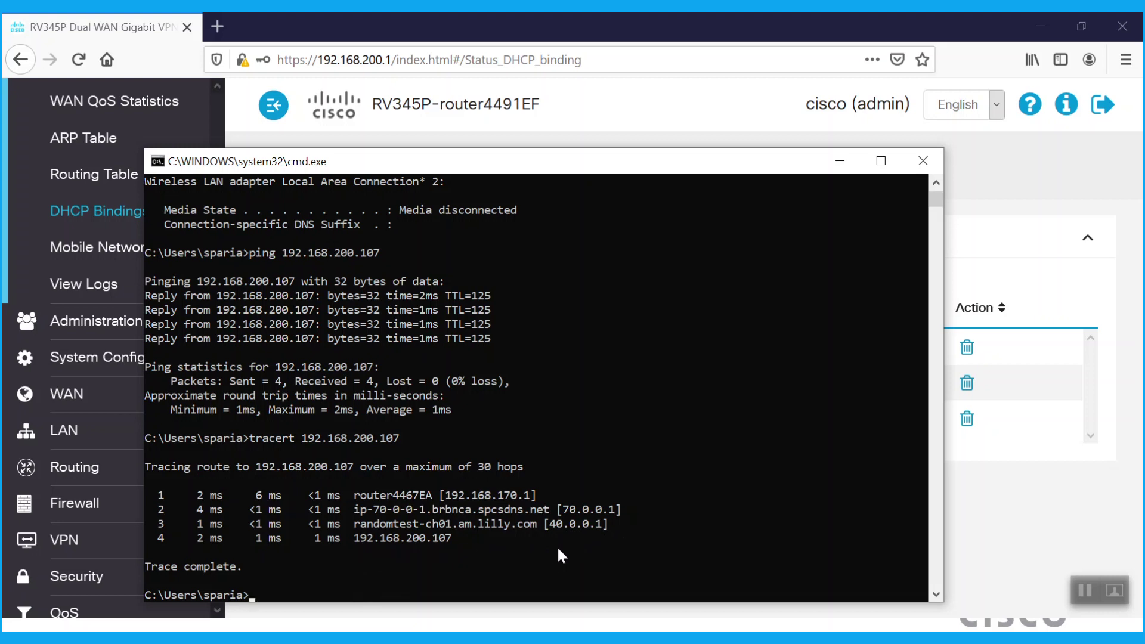
{"action": "type", "text": "ping 192.168.200.1"}
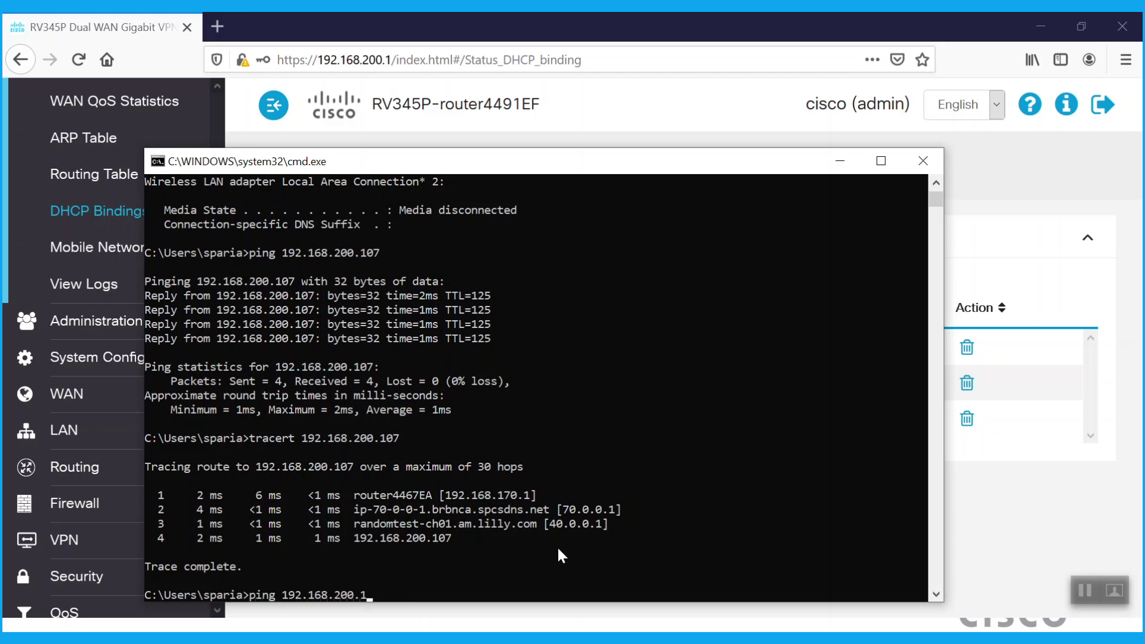
Ping 192.168.200.1, 40.0.0.1 and 40.0.0.2, each getting 4/4 replies
{"action": "key", "text": "Return"}
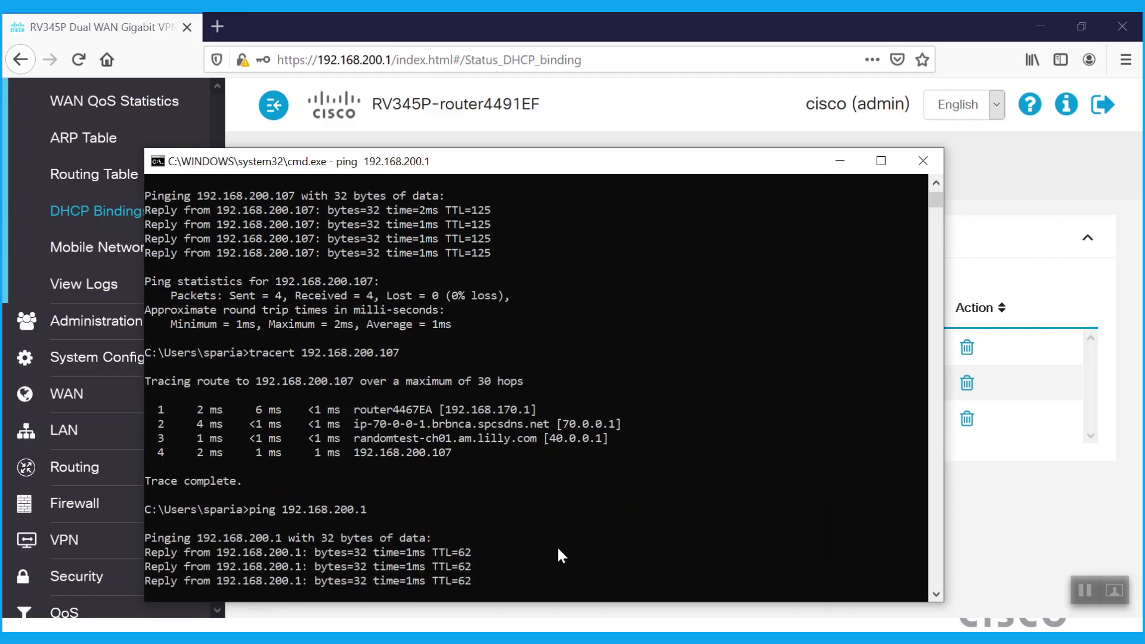
{"action": "type", "text": "ping"}
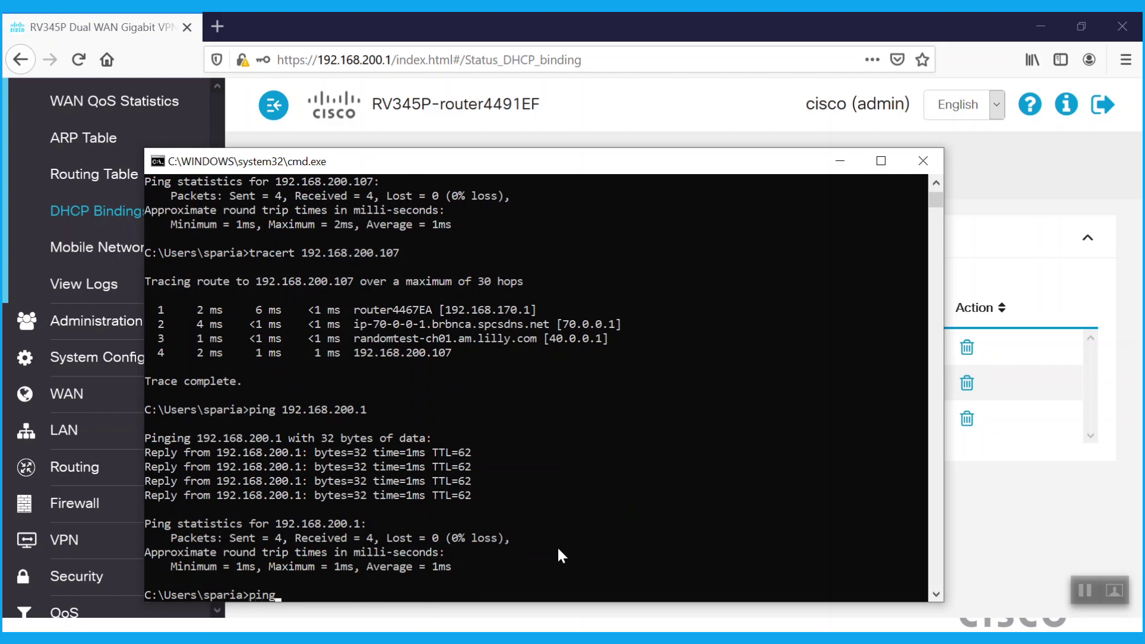
{"action": "type", "text": " 40.0.0.1"}
{"action": "key", "text": "Return"}
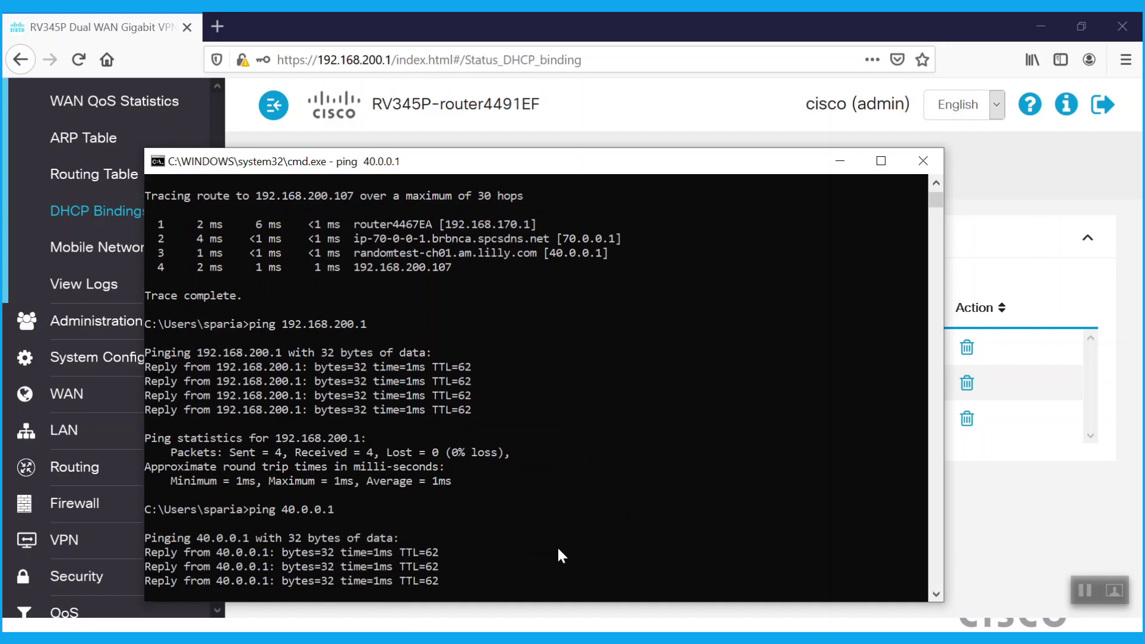
{"action": "key", "text": "Up"}
{"action": "key", "text": "BackSpace"}
{"action": "type", "text": "2"}
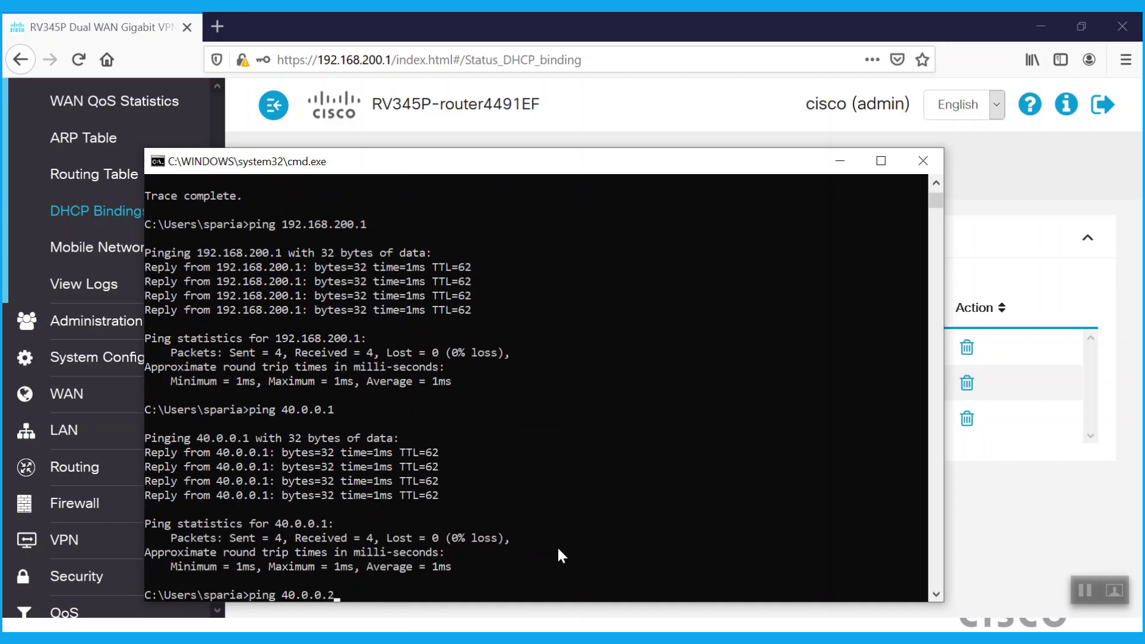
{"action": "key", "text": "Return"}
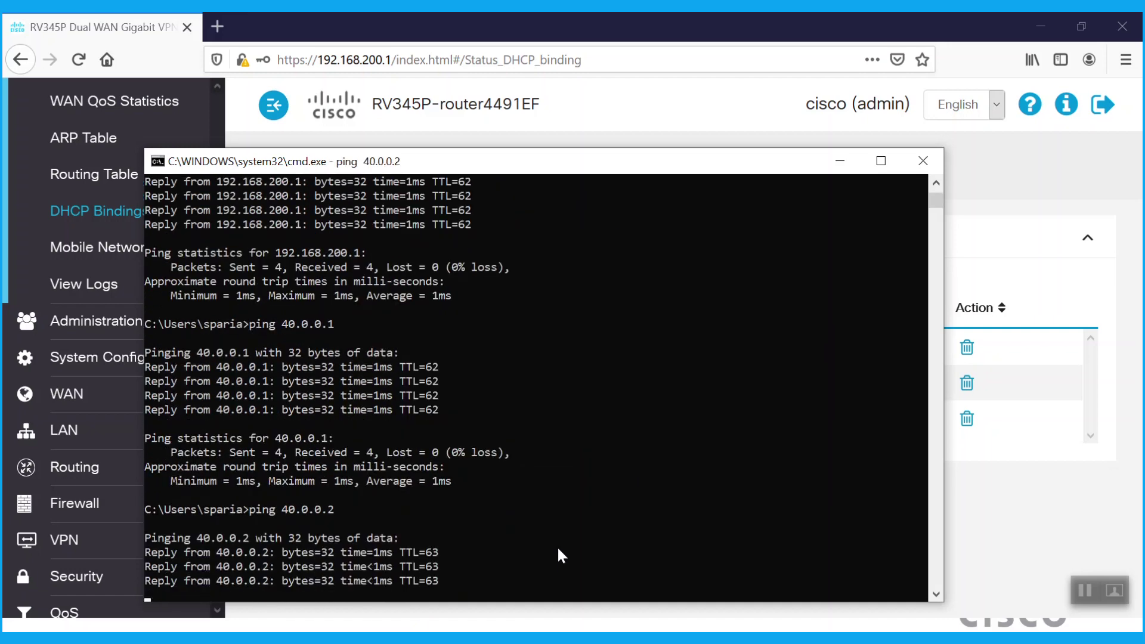
Ping the WAN2 addresses 70.0.0.1 and 70.0.0.2 by editing the recalled command
{"action": "key", "text": "Up"}
{"action": "key", "text": "BackSpace"}
{"action": "key", "text": "BackSpace"}
{"action": "key", "text": "BackSpace"}
{"action": "key", "text": "BackSpace"}
{"action": "key", "text": "BackSpace"}
{"action": "key", "text": "BackSpace"}
{"action": "key", "text": "BackSpace"}
{"action": "key", "text": "BackSpace"}
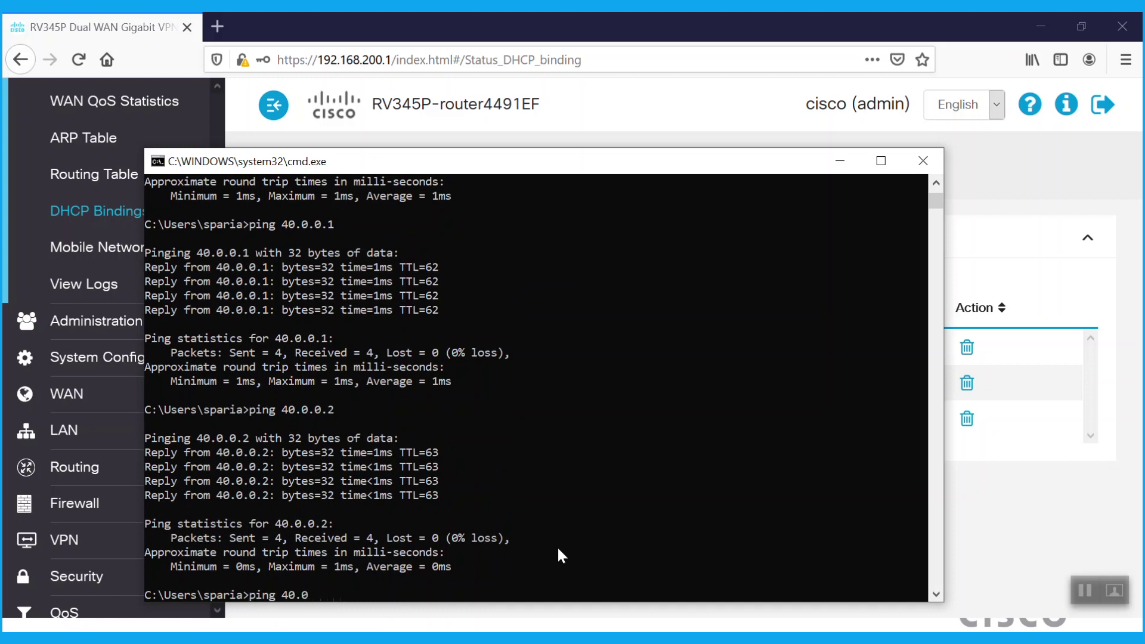
{"action": "type", "text": "70.0.0.1"}
{"action": "key", "text": "Return"}
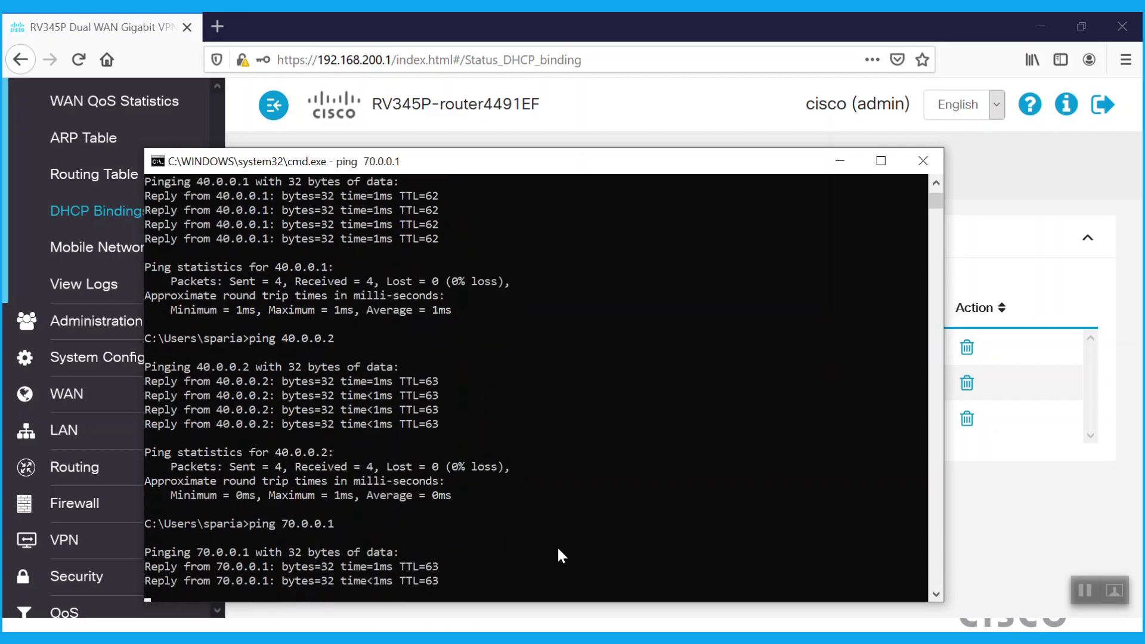
{"action": "key", "text": "Up"}
{"action": "key", "text": "BackSpace"}
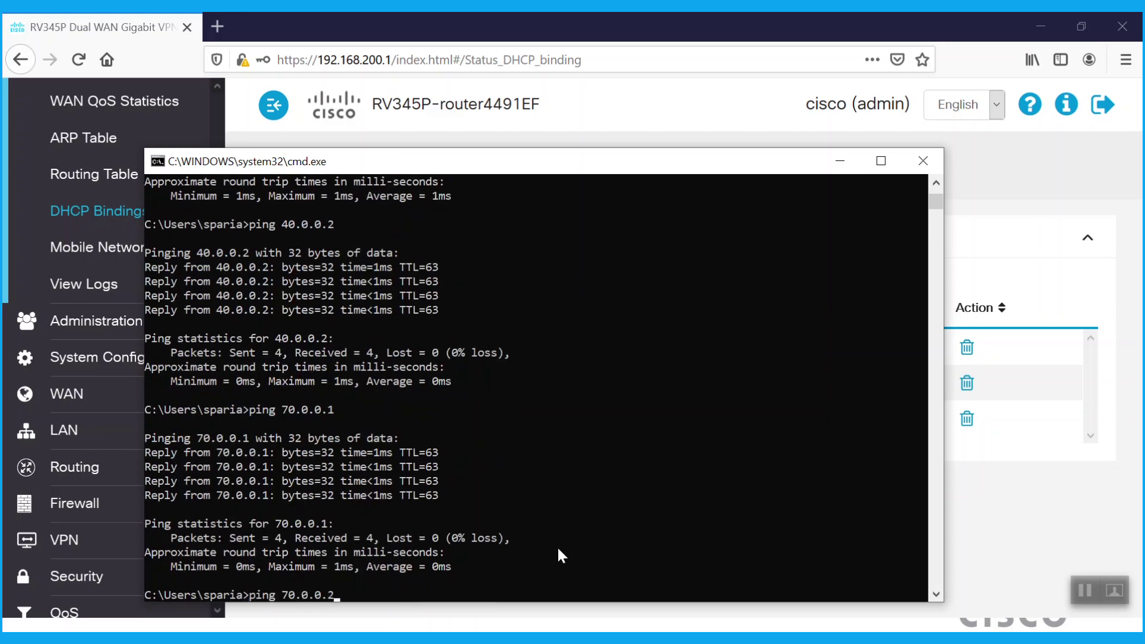
{"action": "type", "text": "2"}
{"action": "key", "text": "Return"}
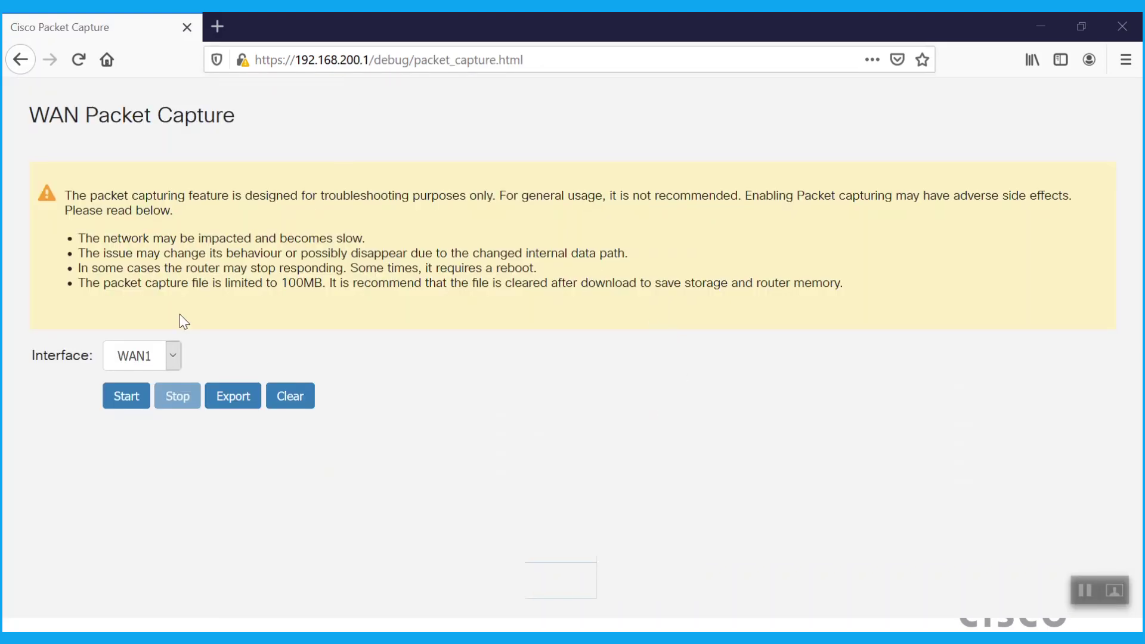
Start a packet capture on the WAN2 interface
{"action": "left_click", "coordinate": [172, 356]}
{"action": "left_click", "coordinate": [127, 404]}
{"action": "left_click", "coordinate": [122, 401]}
While capturing, ping 40.0.0.1, 192.168.200.1 and 192.168.200.107 from the command console
{"action": "key", "text": "alt+Tab"}
{"action": "left_click", "coordinate": [572, 395]}
{"action": "type", "text": "ping 40.0.0.1"}
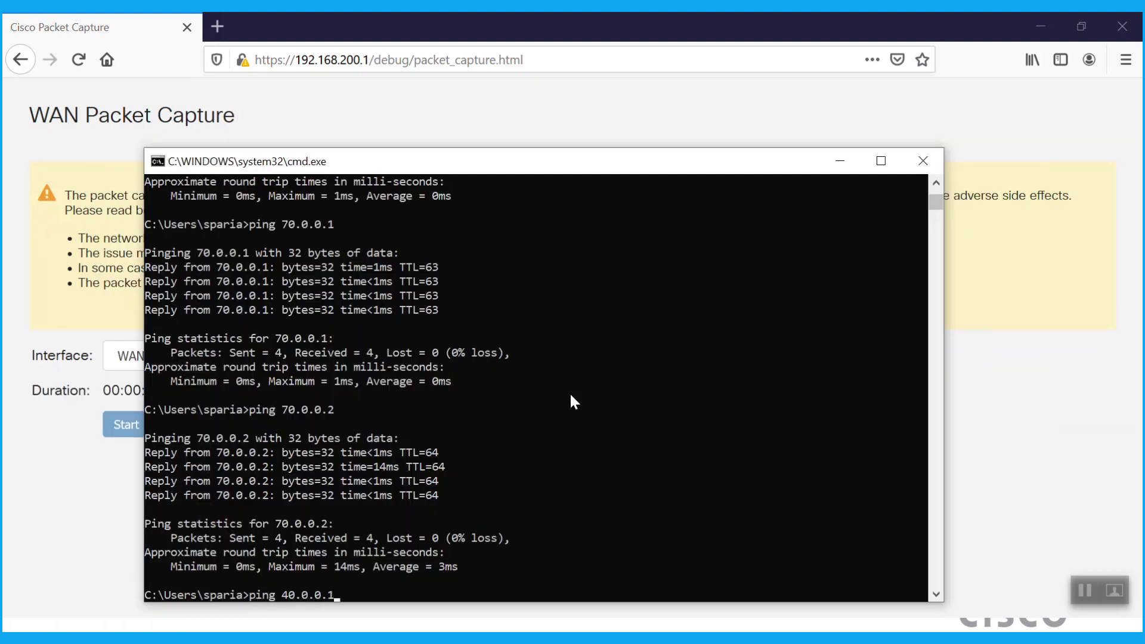
{"action": "key", "text": "Return"}
{"action": "type", "text": "ping 192.168.20"}
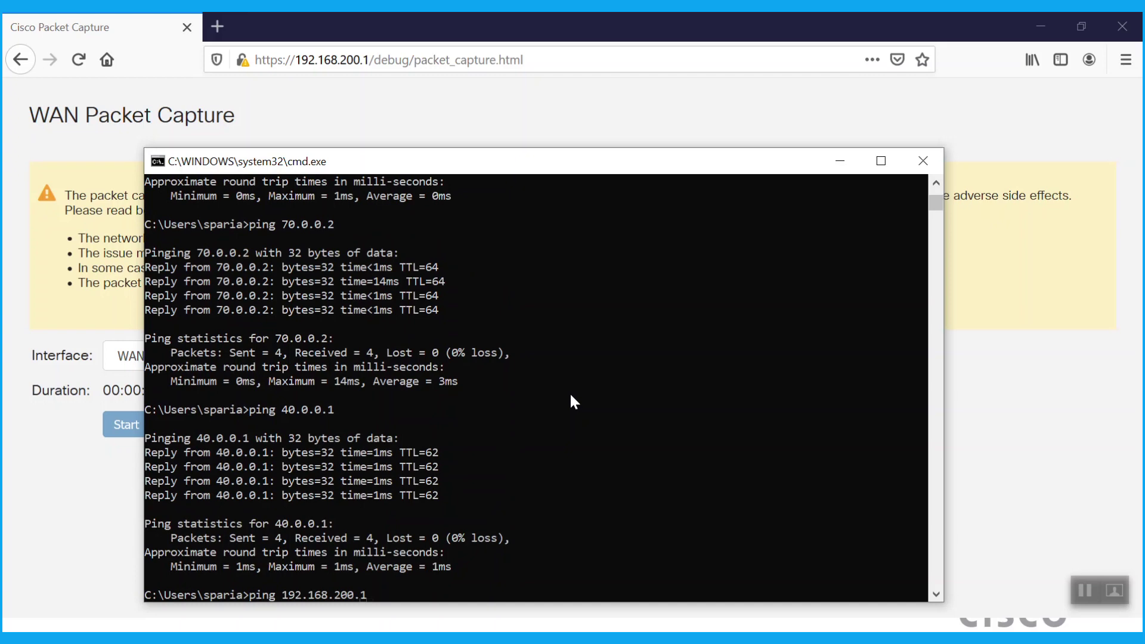
{"action": "key", "text": "Return"}
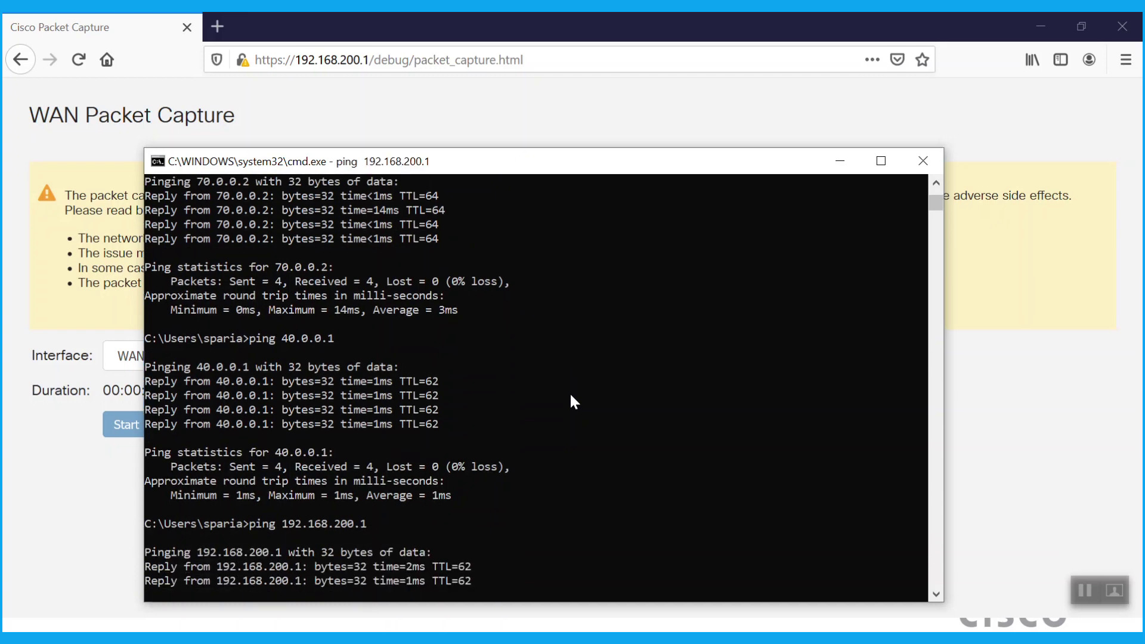
{"action": "type", "text": "ping 192.168.200.107"}
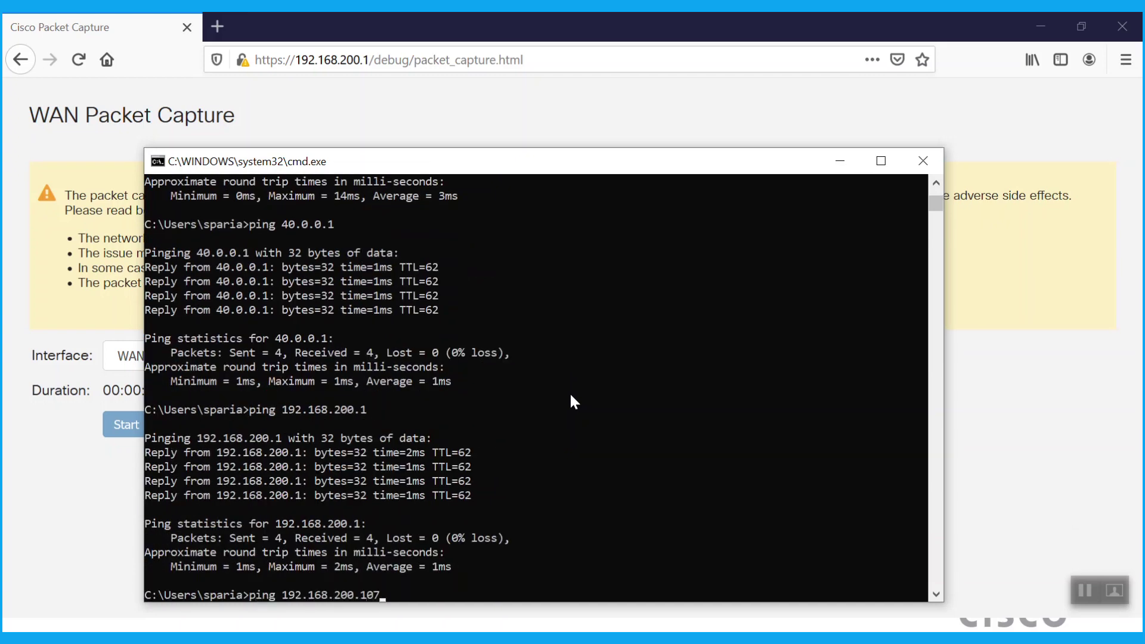
{"action": "key", "text": "Return"}
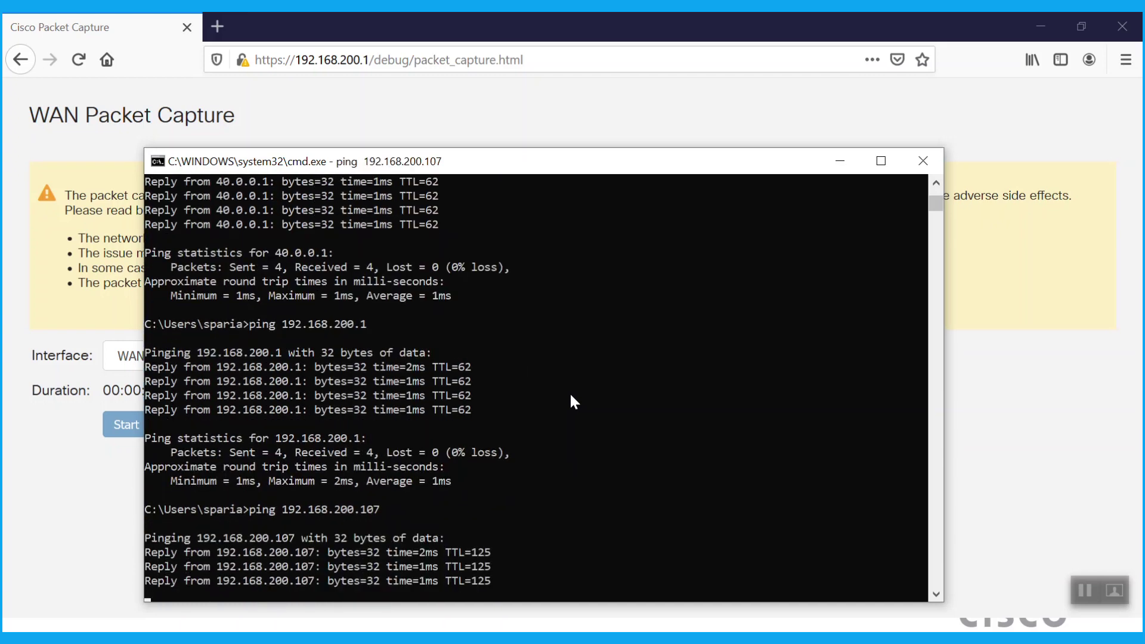
Stop the WAN2 capture and export WAN2_RV345P_20190415.pcap (71.4 KB) to open in Wireshark
{"action": "key", "text": "alt+Tab"}
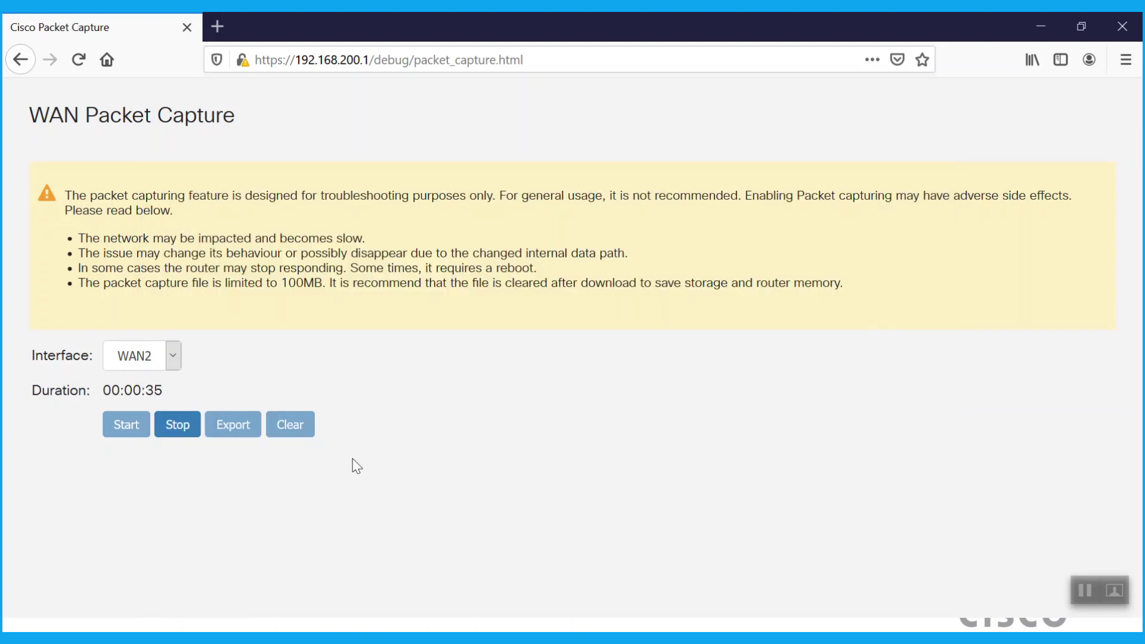
{"action": "left_click", "coordinate": [180, 422]}
{"action": "left_click", "coordinate": [234, 397]}
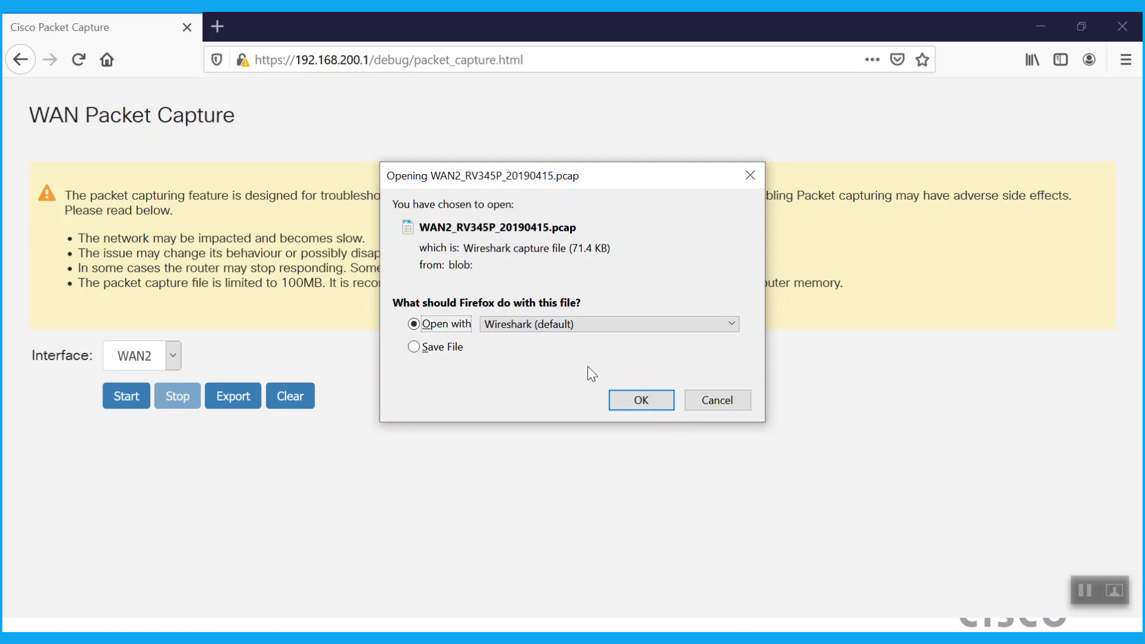
{"action": "left_click", "coordinate": [633, 399]}
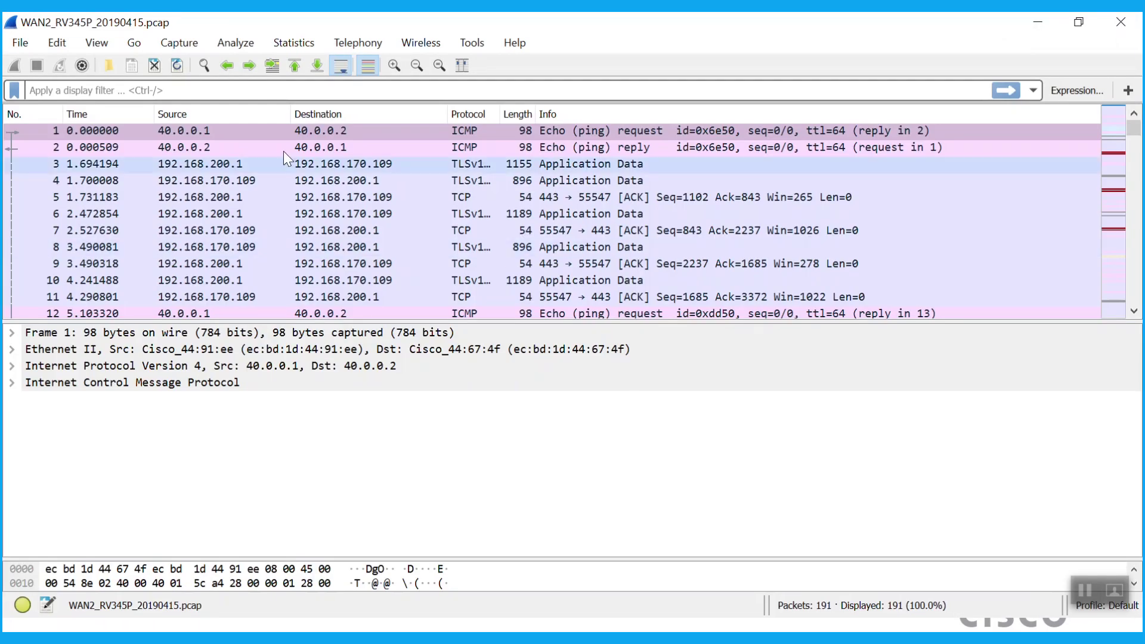
Apply the icmp display filter and inspect ping frames 12, 18 and 19
{"action": "left_click", "coordinate": [112, 92]}
{"action": "type", "text": "icmp"}
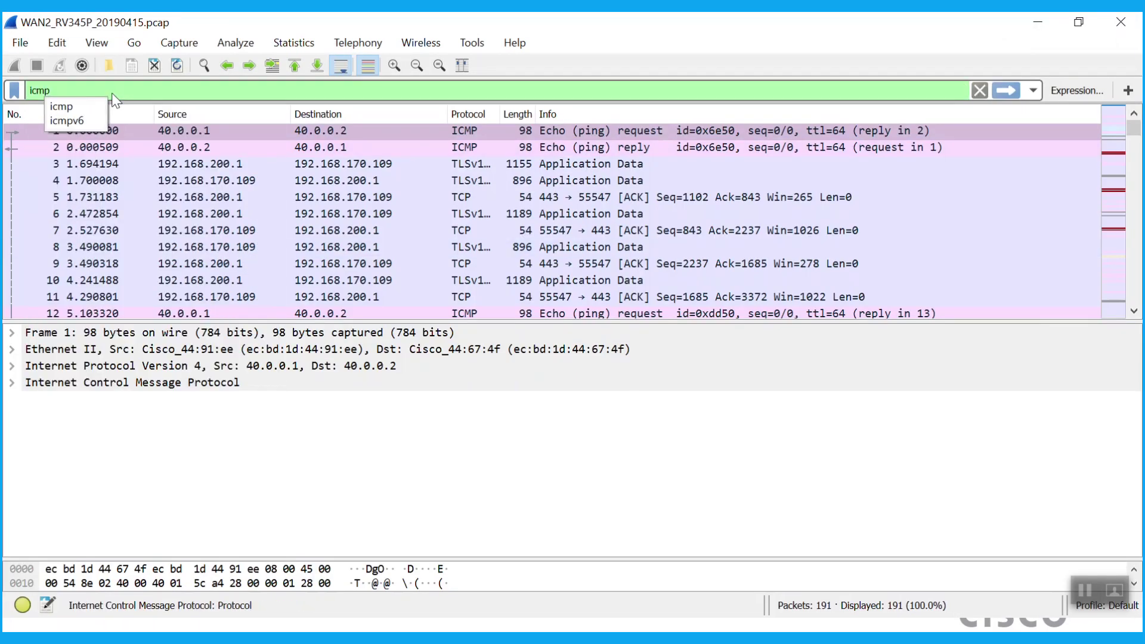
{"action": "key", "text": "Return"}
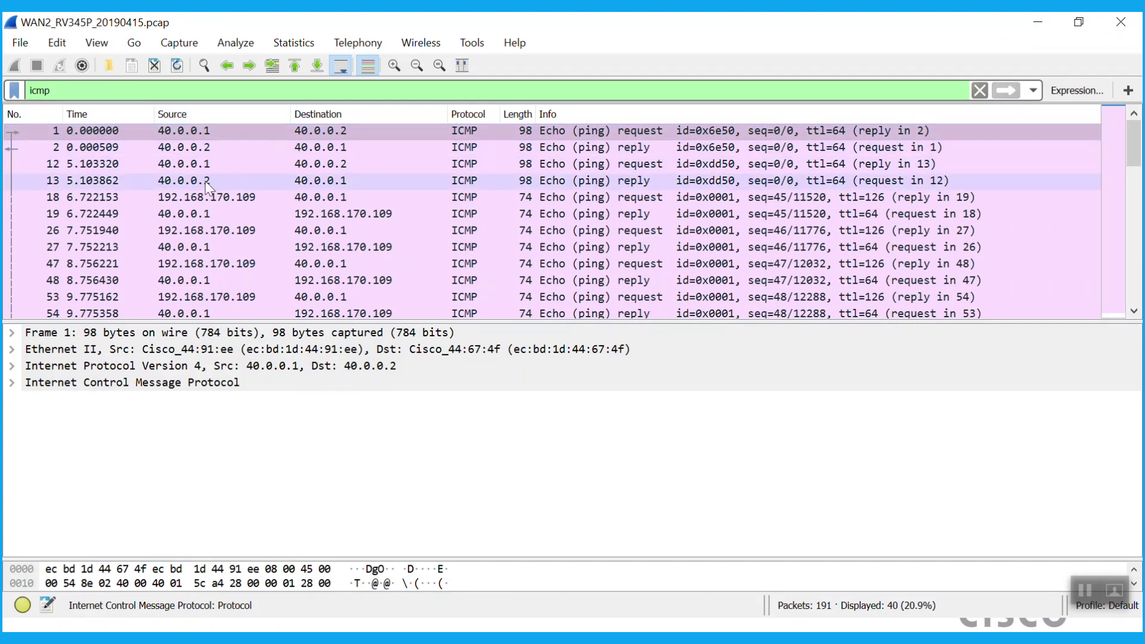
{"action": "left_click", "coordinate": [179, 163]}
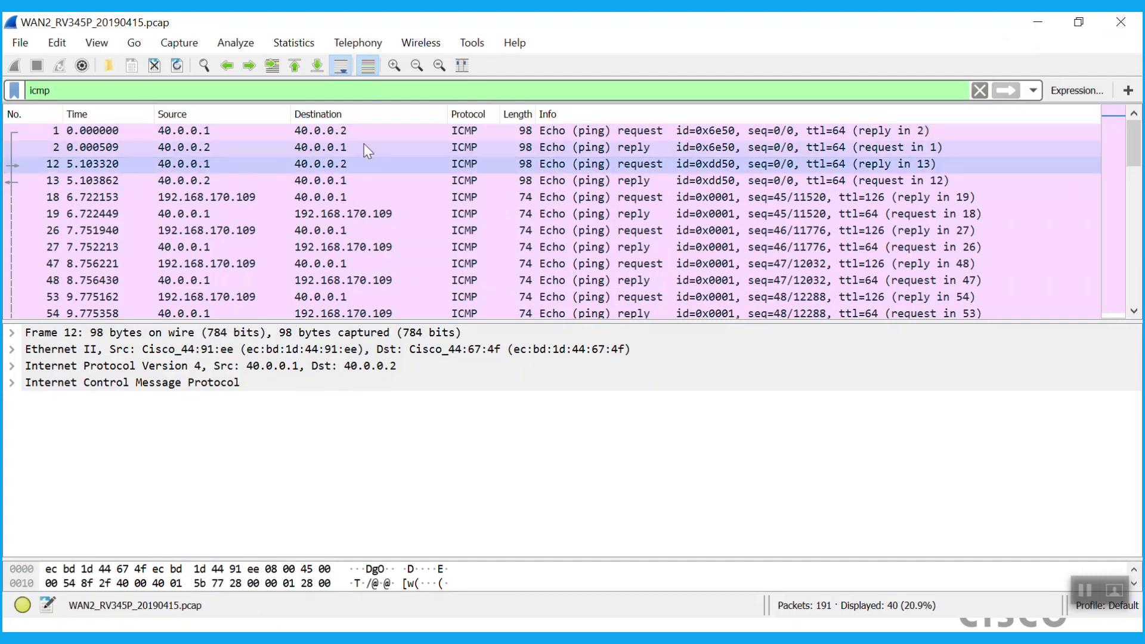
{"action": "left_click", "coordinate": [185, 199]}
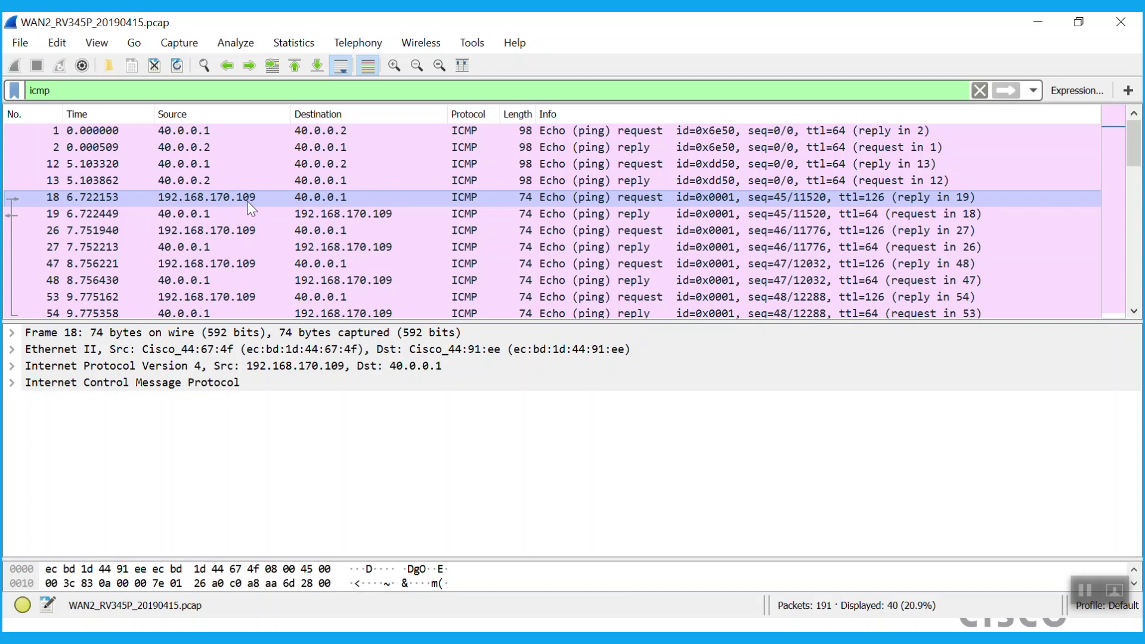
{"action": "left_click", "coordinate": [201, 211]}
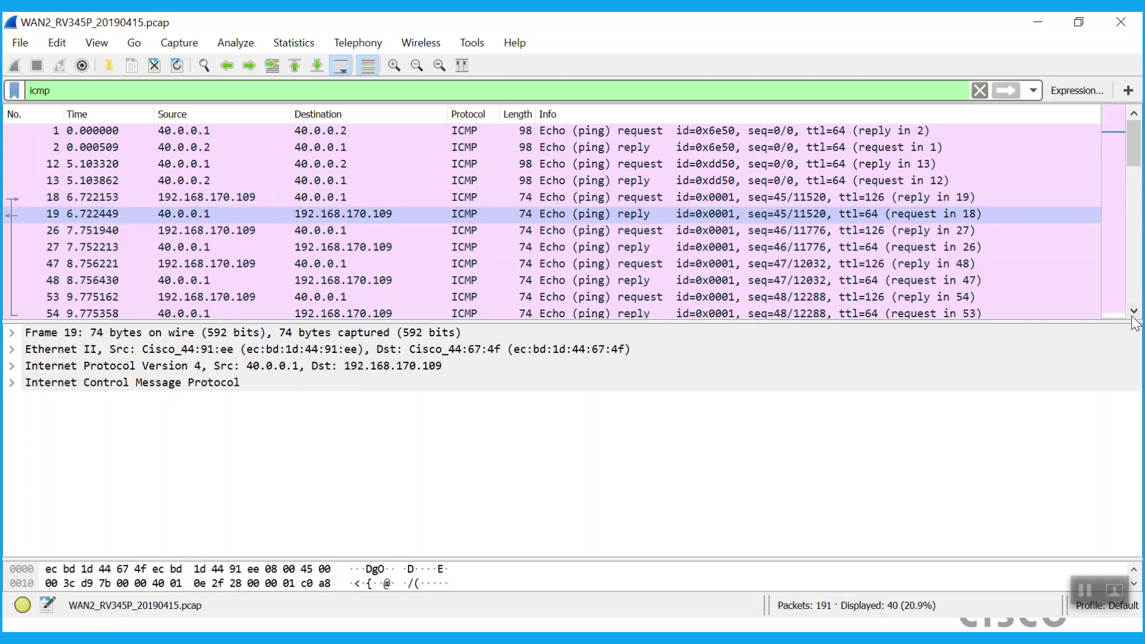
Inspect frames 88, 89 and 143, the pings involving 192.168.200.1 and 192.168.200.107
{"action": "scroll", "coordinate": [1134, 311], "scroll_direction": "down", "scroll_amount": 2}
{"action": "scroll", "coordinate": [1135, 310], "scroll_direction": "down", "scroll_amount": 2}
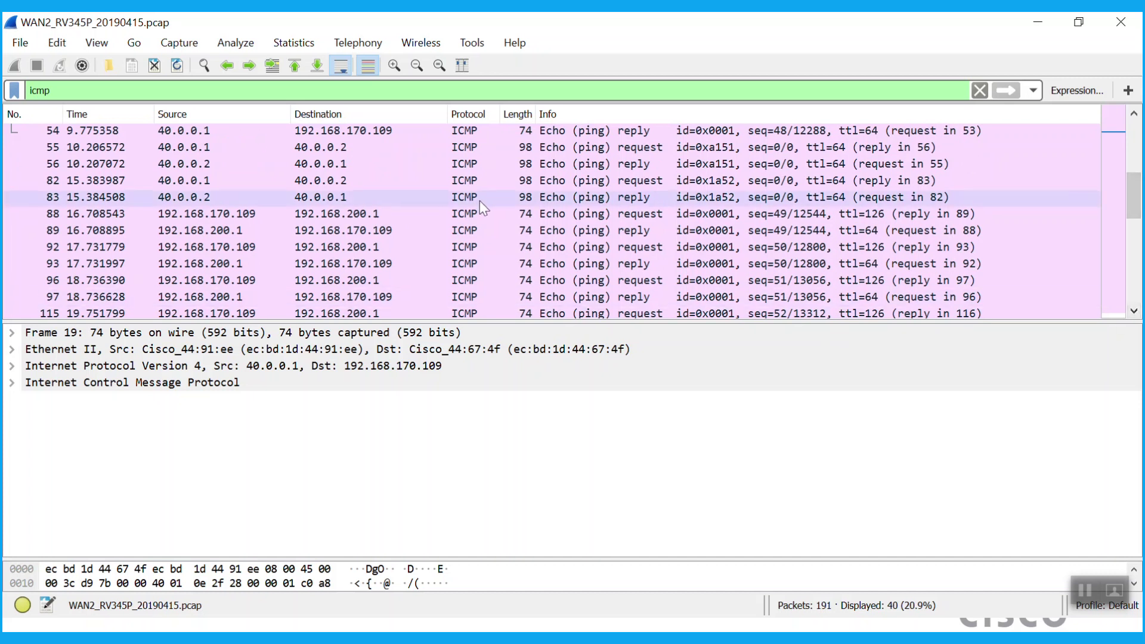
{"action": "left_click", "coordinate": [378, 212]}
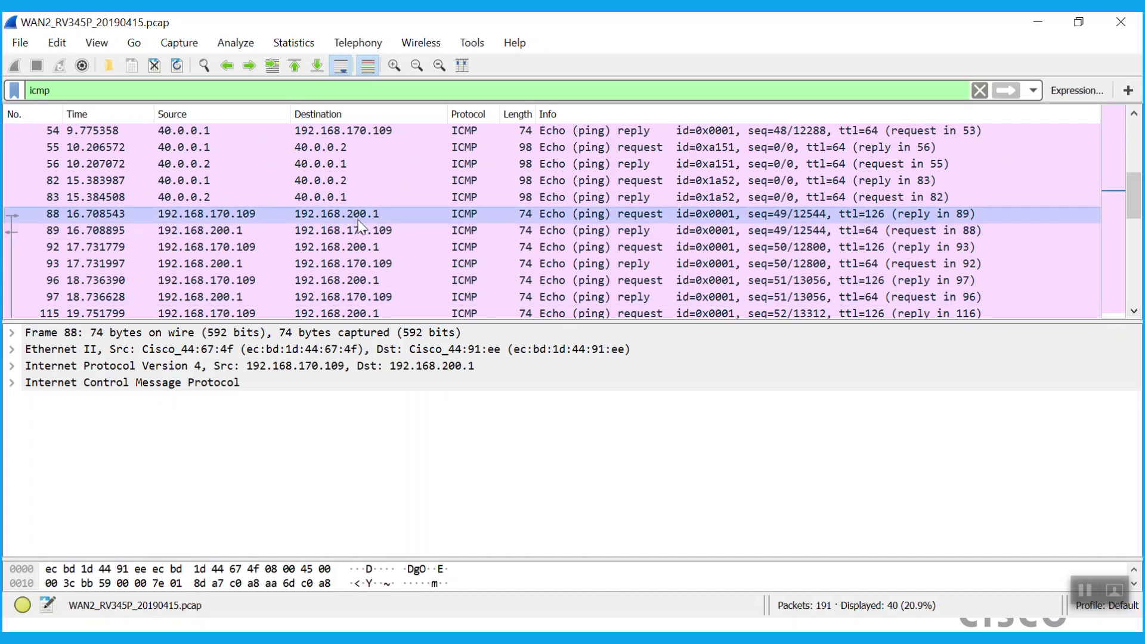
{"action": "left_click", "coordinate": [244, 231]}
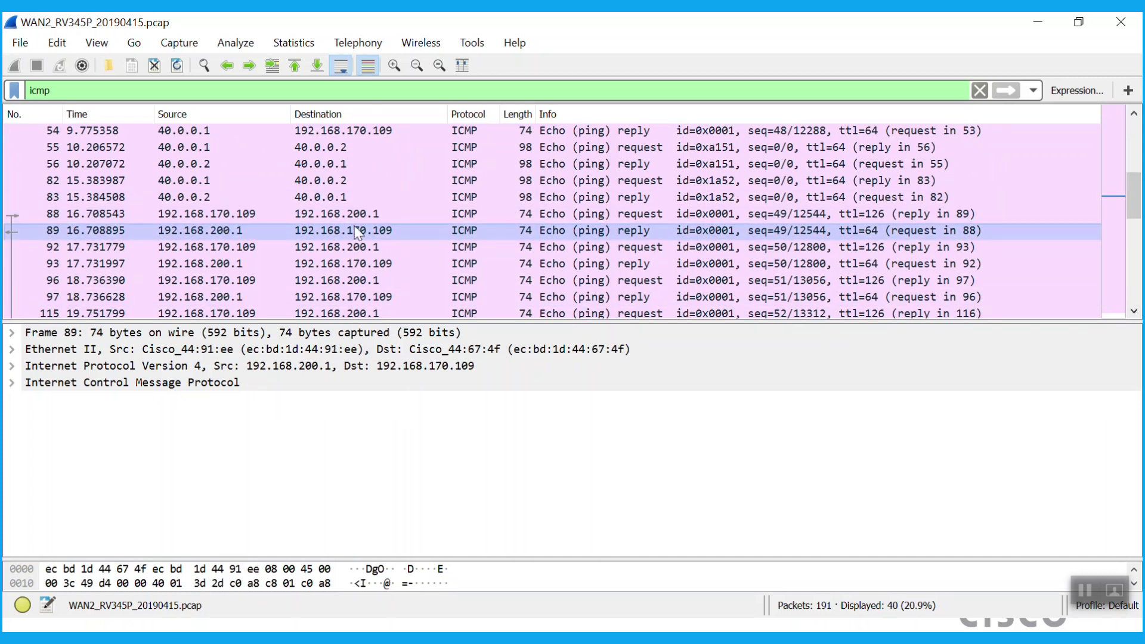
{"action": "scroll", "coordinate": [1135, 310], "scroll_direction": "down", "scroll_amount": 1}
{"action": "scroll", "coordinate": [1135, 311], "scroll_direction": "down", "scroll_amount": 3}
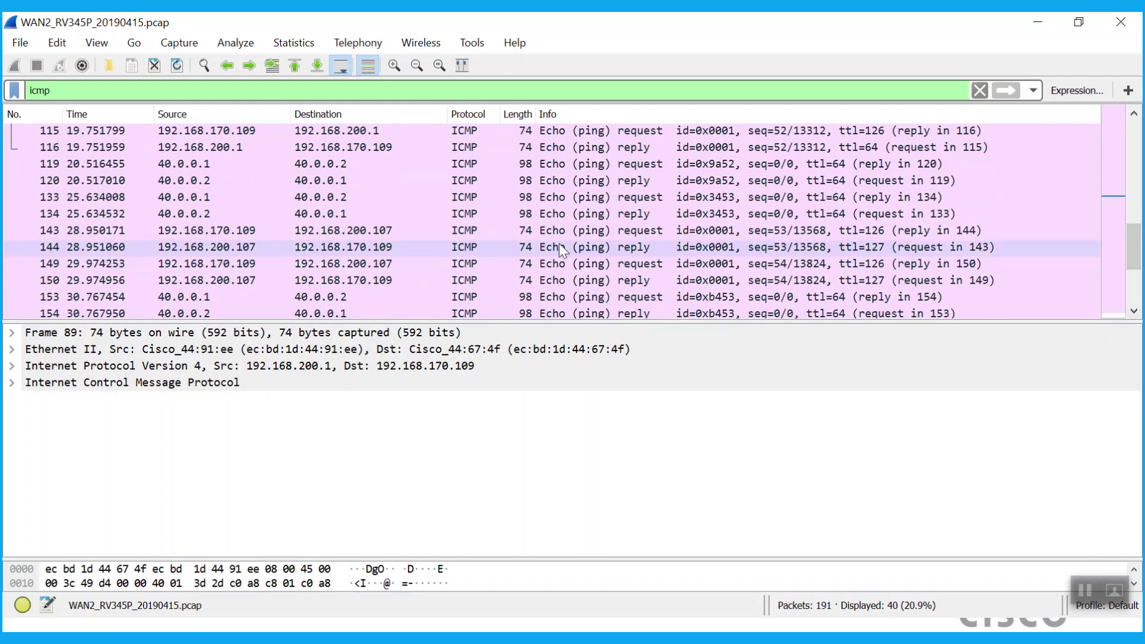
{"action": "left_click", "coordinate": [334, 231]}
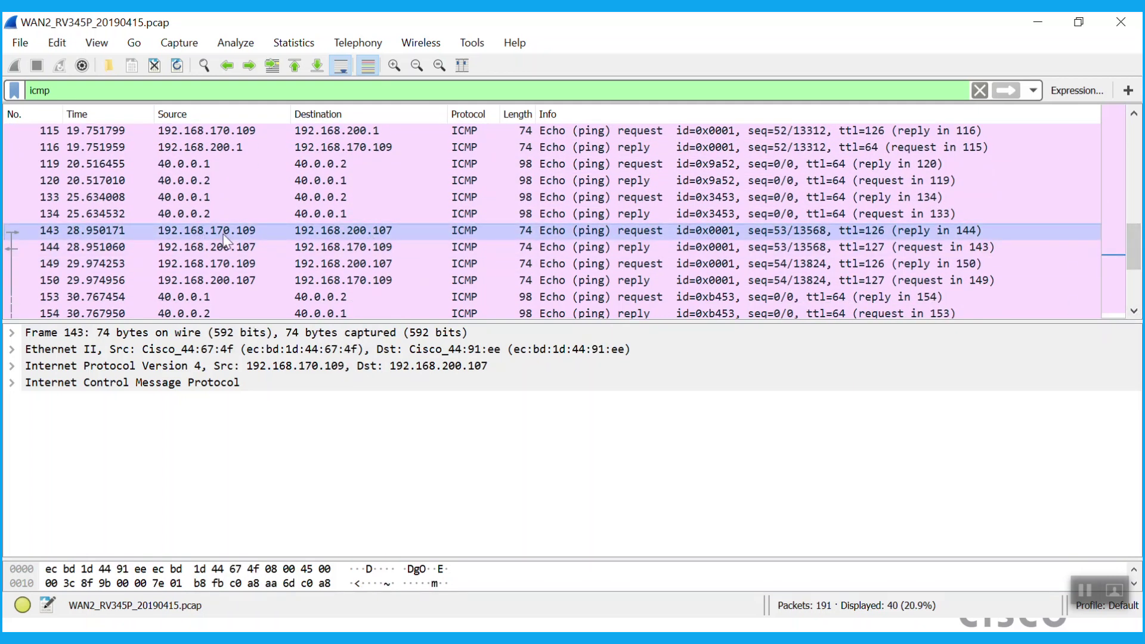